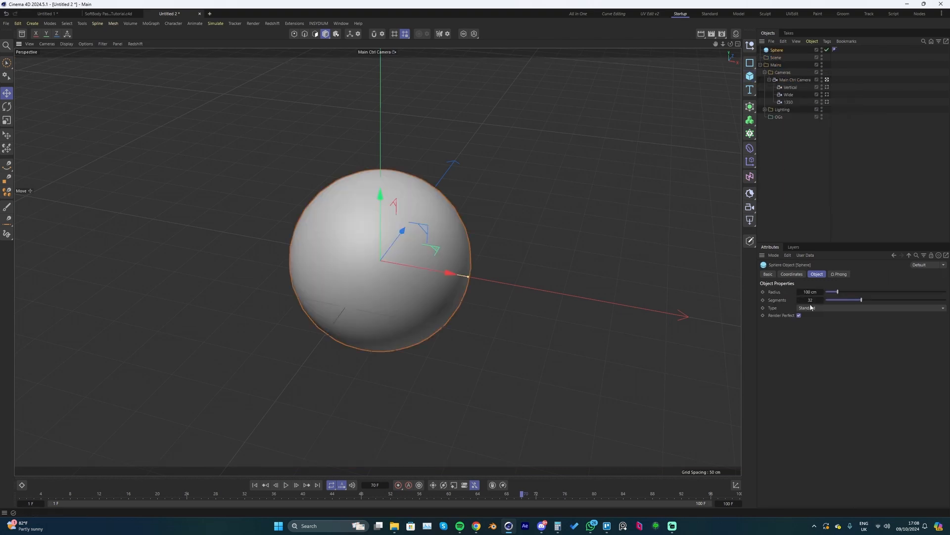
# - Set the sphere's type to Hexahedron, with 16 segments and a radius of 60 cm
pyautogui.click(810, 307)
pyautogui.click(817, 343)
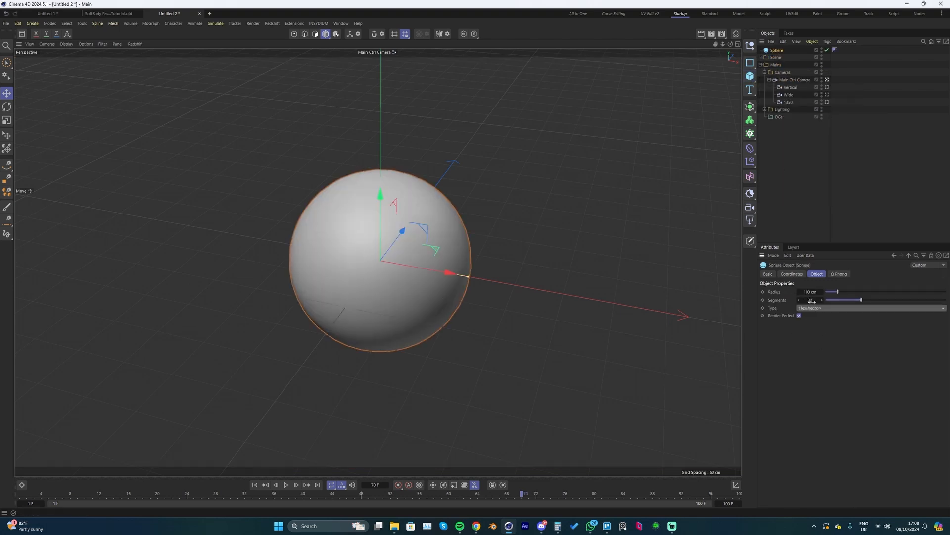
pyautogui.doubleClick(811, 300)
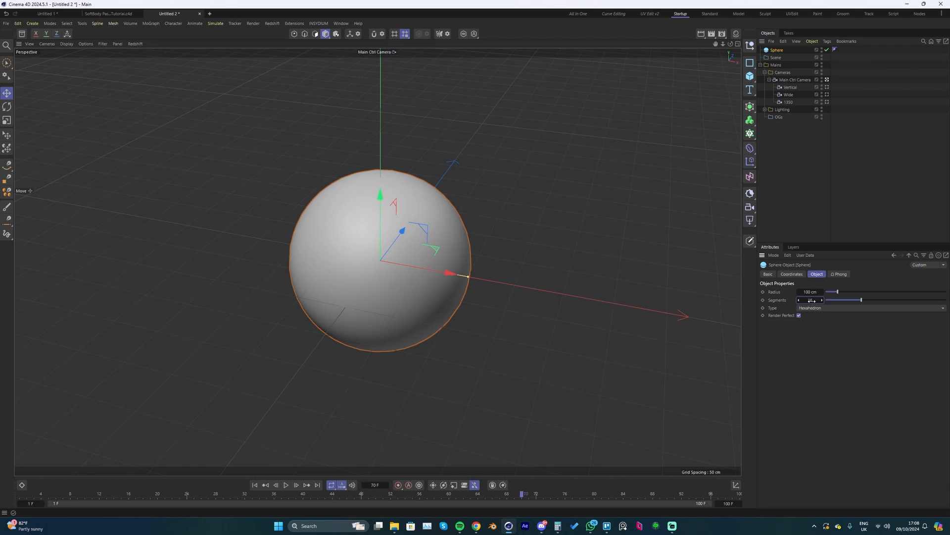
pyautogui.write('16')
pyautogui.press('Return')
pyautogui.doubleClick(811, 291)
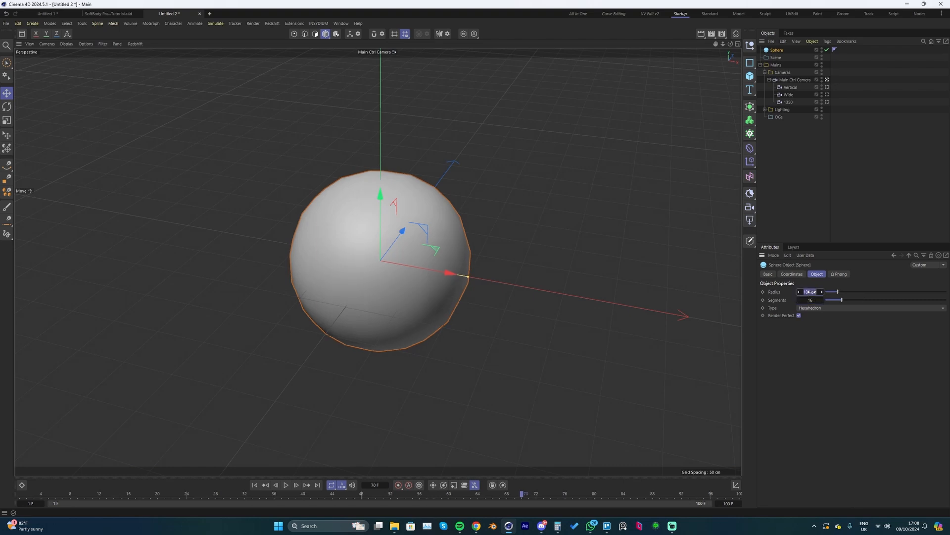
pyautogui.write('60')
pyautogui.press('Return')
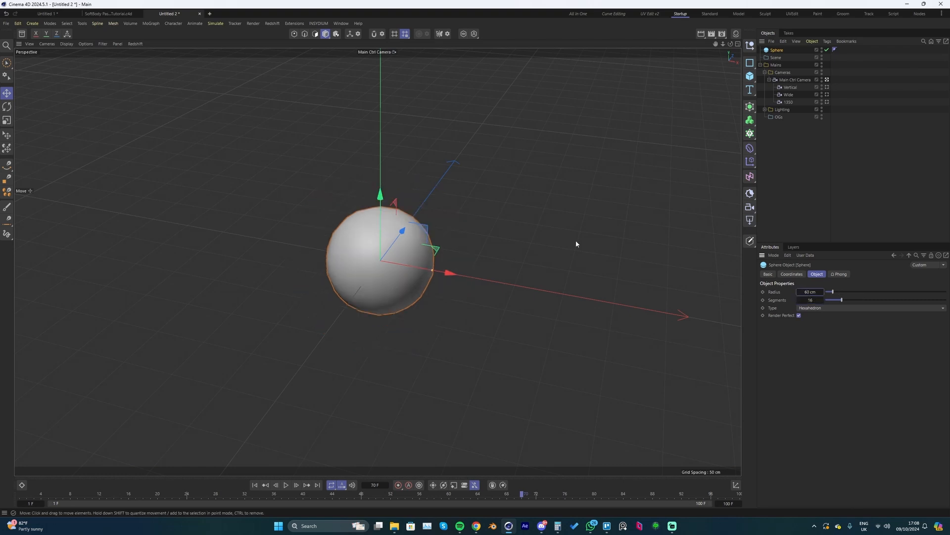
# - Display the sphere's shading with lines to inspect its polygon layout
pyautogui.press('n')
pyautogui.press('b')
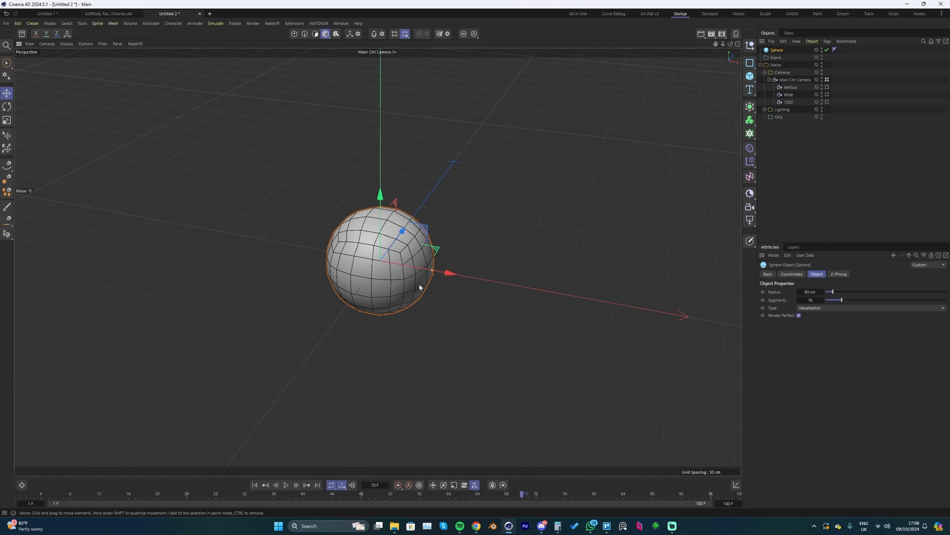
pyautogui.moveTo(418, 250)
pyautogui.keyDown('alt'); pyautogui.mouseDown()
pyautogui.moveTo(435, 262)
pyautogui.moveTo(418, 270)
pyautogui.moveTo(410, 291)
pyautogui.mouseUp(); pyautogui.keyUp('alt')
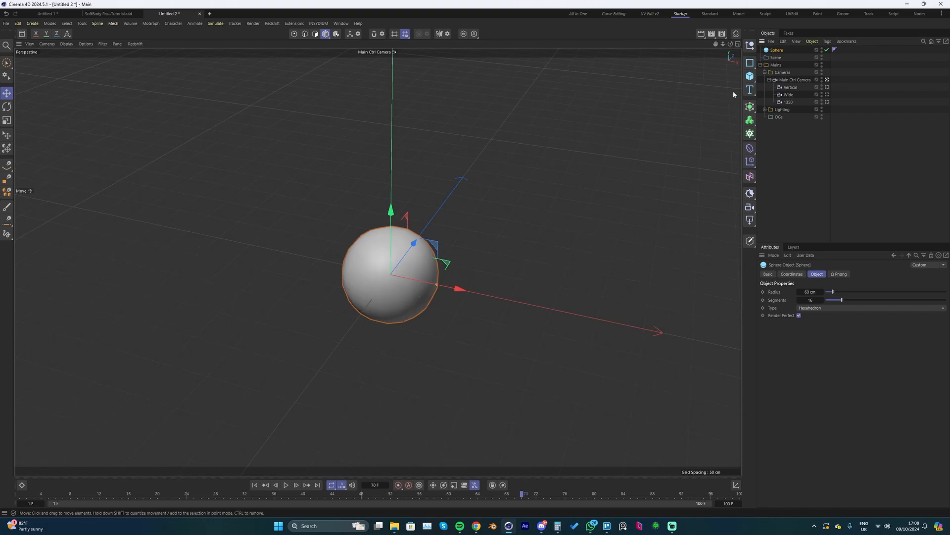
# - Place the sphere in a Cloner using Honeycomb mode with Y (XZ) orientation
pyautogui.click(749, 133)
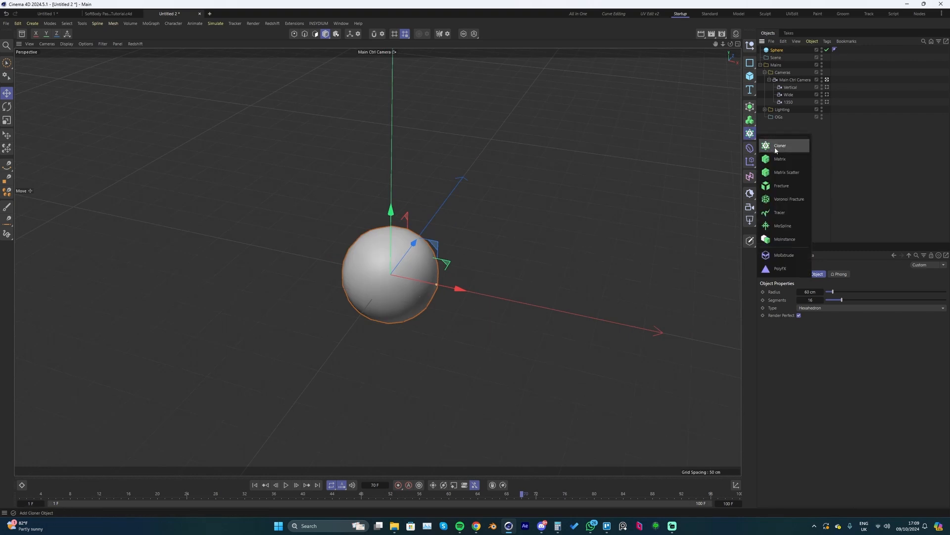
pyautogui.click(775, 150)
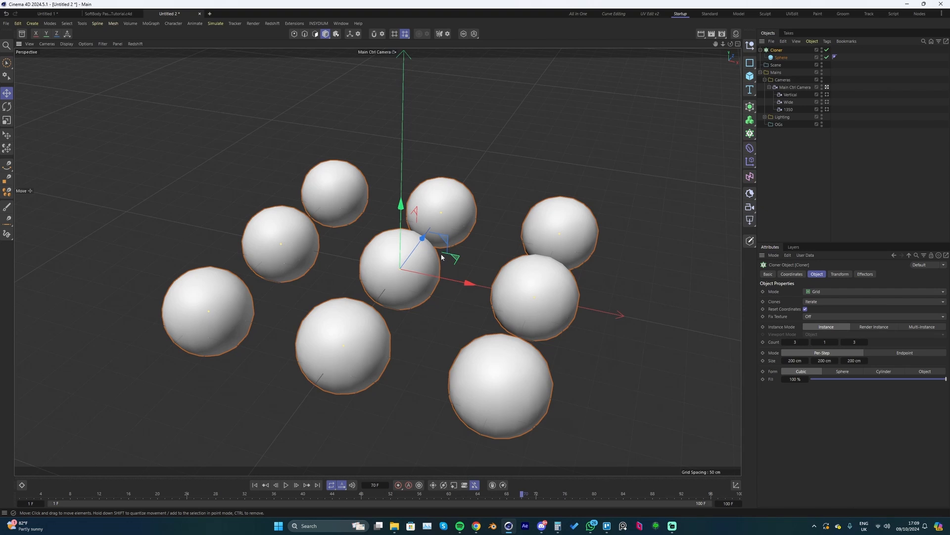
pyautogui.click(820, 292)
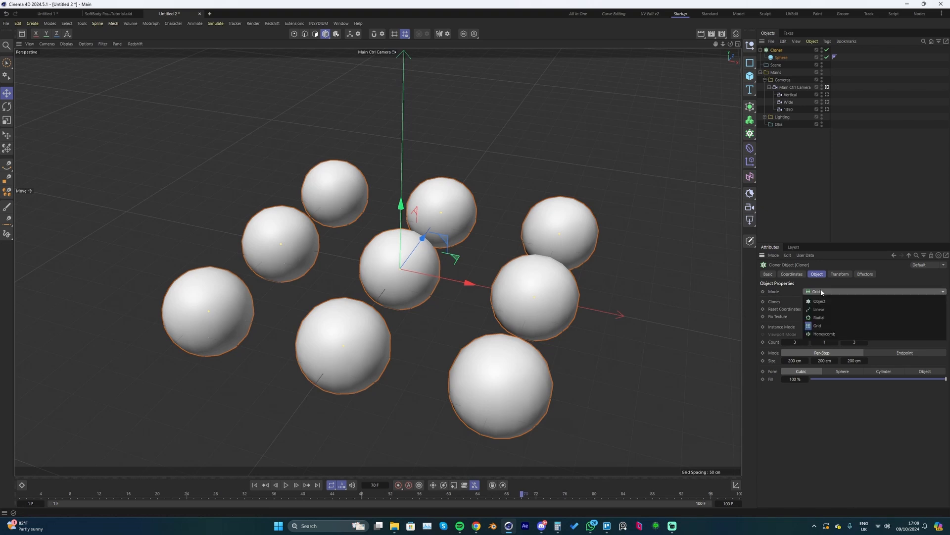
pyautogui.click(822, 335)
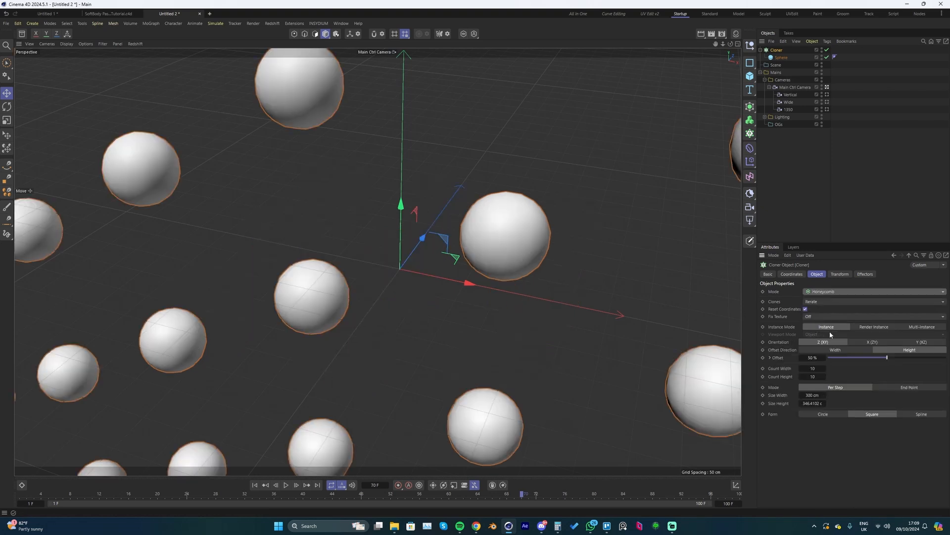
pyautogui.click(921, 342)
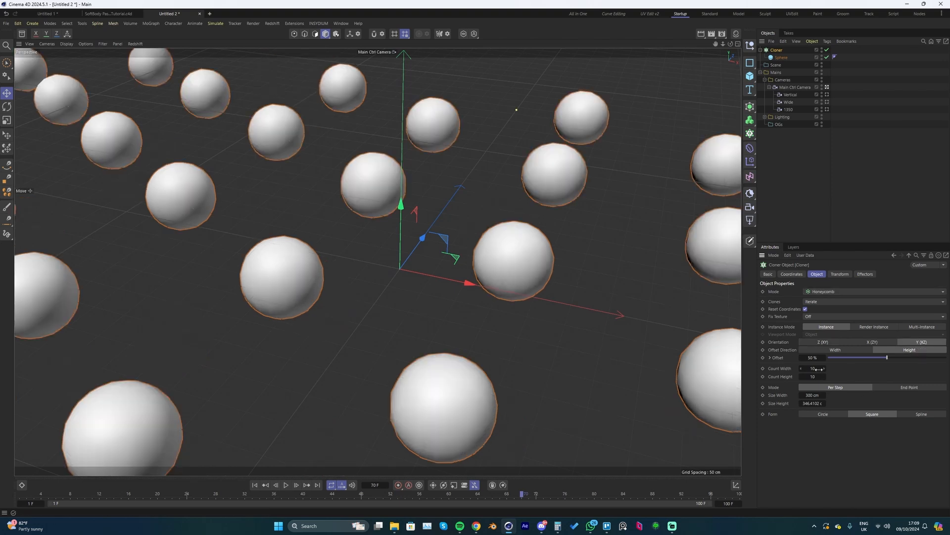
# - Increase the cloner's width and height counts to 12 each
pyautogui.scroll(-2, 500, 289)
pyautogui.scroll(1, 499, 289)
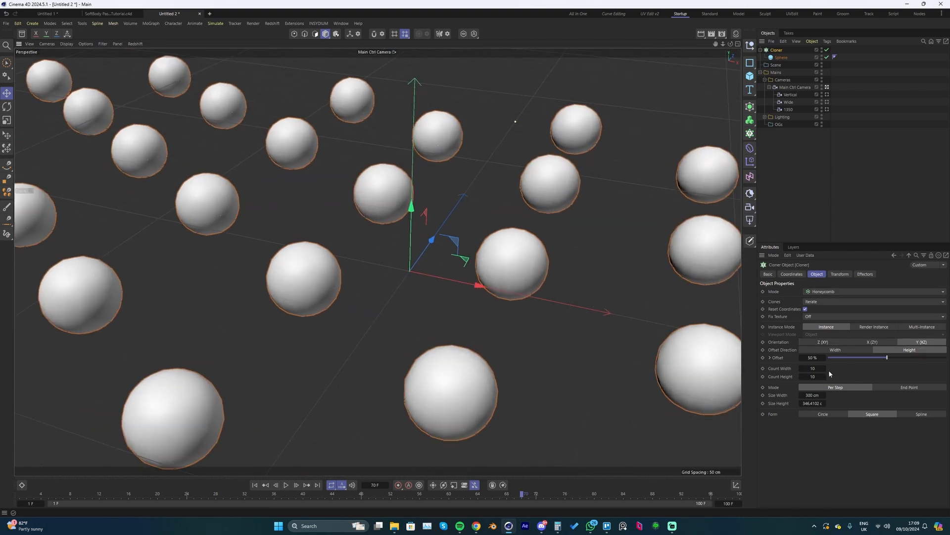
pyautogui.click(825, 368)
pyautogui.click(825, 368)
pyautogui.click(825, 376)
pyautogui.click(825, 376)
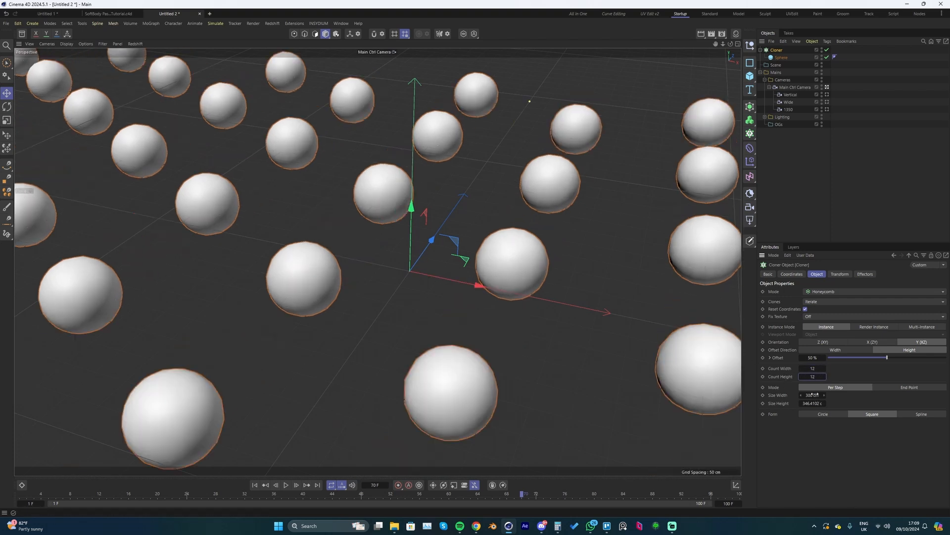
# - Tighten the clone spacing to a size width of 68 cm and a size height of about 228 cm
pyautogui.moveTo(812, 395)
pyautogui.mouseDown()
pyautogui.moveTo(765, 395)
pyautogui.moveTo(814, 402)
pyautogui.moveTo(799, 403)
pyautogui.mouseUp()
pyautogui.keyDown('alt'); pyautogui.moveTo(427, 257); pyautogui.dragTo(481, 227); pyautogui.keyUp('alt')
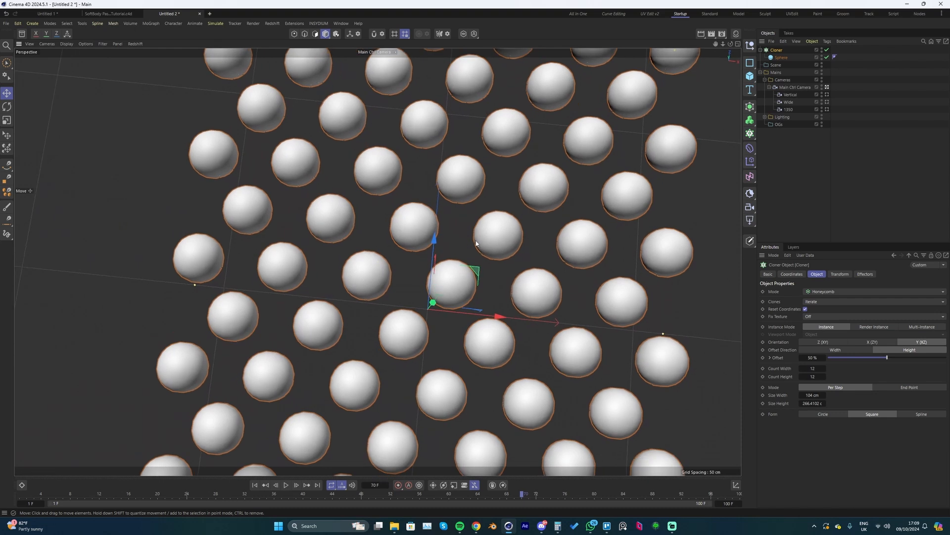
pyautogui.keyDown('alt'); pyautogui.moveTo(481, 227); pyautogui.dragTo(494, 230, button='right'); pyautogui.keyUp('alt')
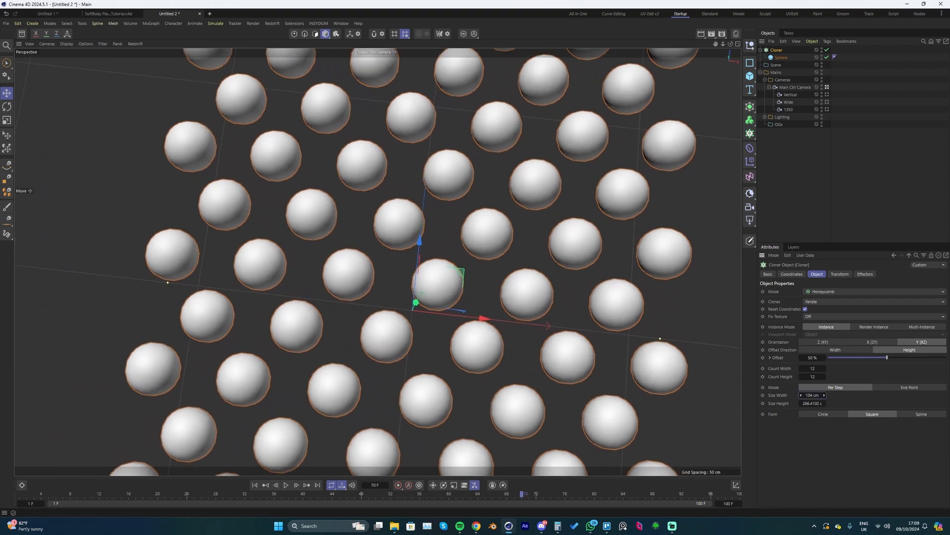
pyautogui.moveTo(825, 395); pyautogui.dragTo(795, 403)
pyautogui.keyDown('alt'); pyautogui.moveTo(478, 270); pyautogui.dragTo(485, 268); pyautogui.keyUp('alt')
pyautogui.scroll(-5, 484, 268)
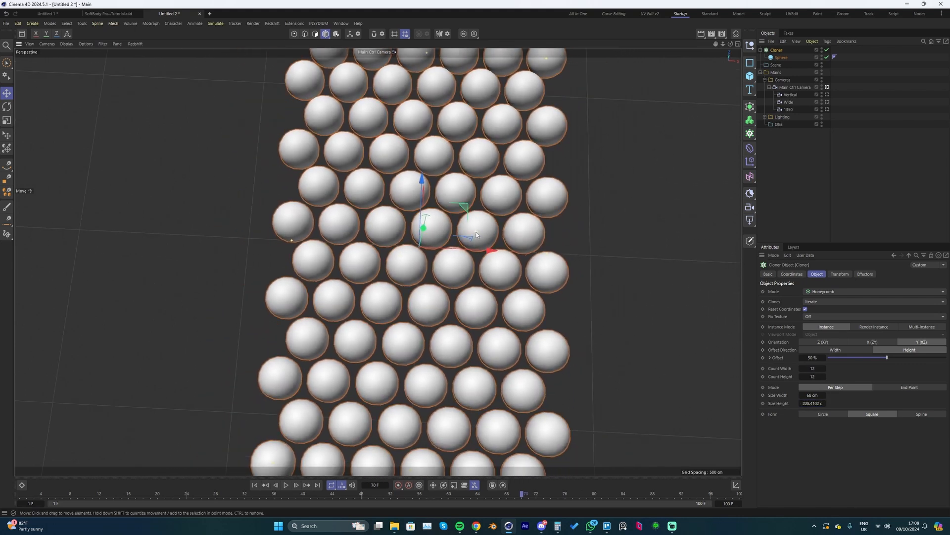
pyautogui.scroll(3, 473, 238)
pyautogui.scroll(5, 473, 237)
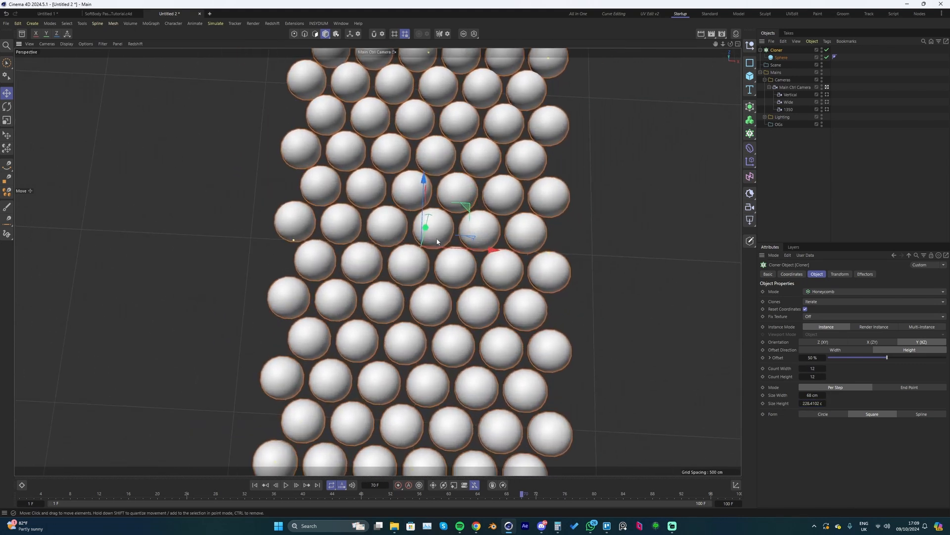
# - Set the Main Ctrl Camera's focal length to 80 mm
pyautogui.click(794, 87)
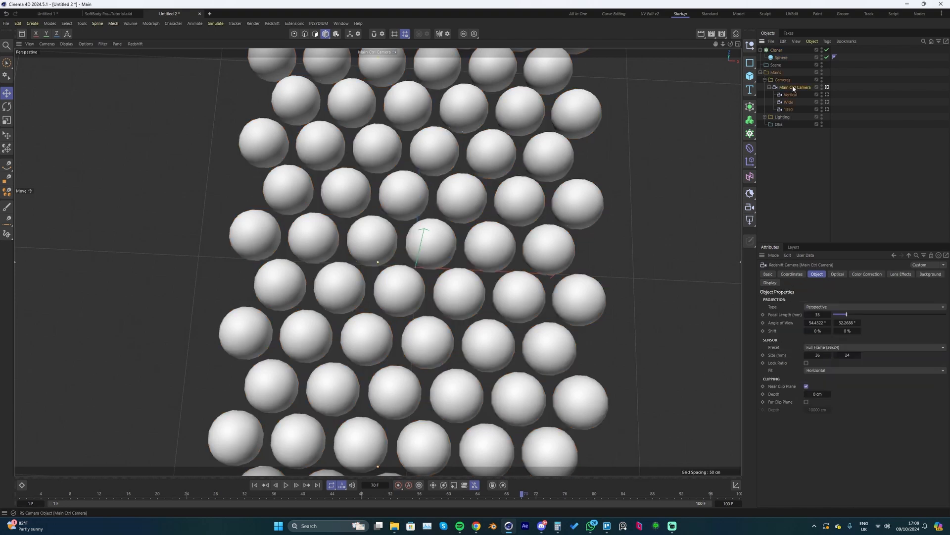
pyautogui.click(820, 315)
pyautogui.write('80')
pyautogui.press('Return')
# - Centre the Main Ctrl Camera by setting its X and Z positions to 0
pyautogui.click(792, 274)
pyautogui.click(794, 311)
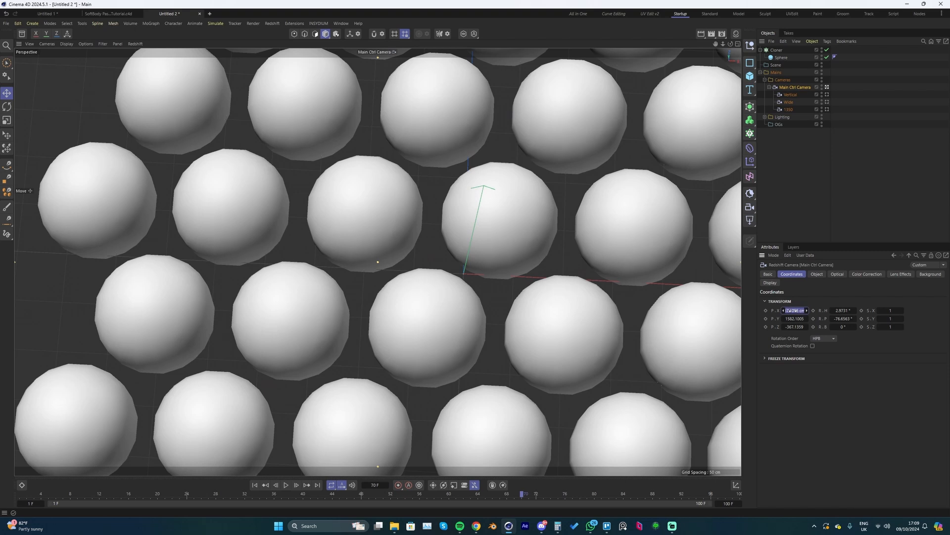
pyautogui.write('0')
pyautogui.press('Tab')
pyautogui.press('Tab')
pyautogui.write('0')
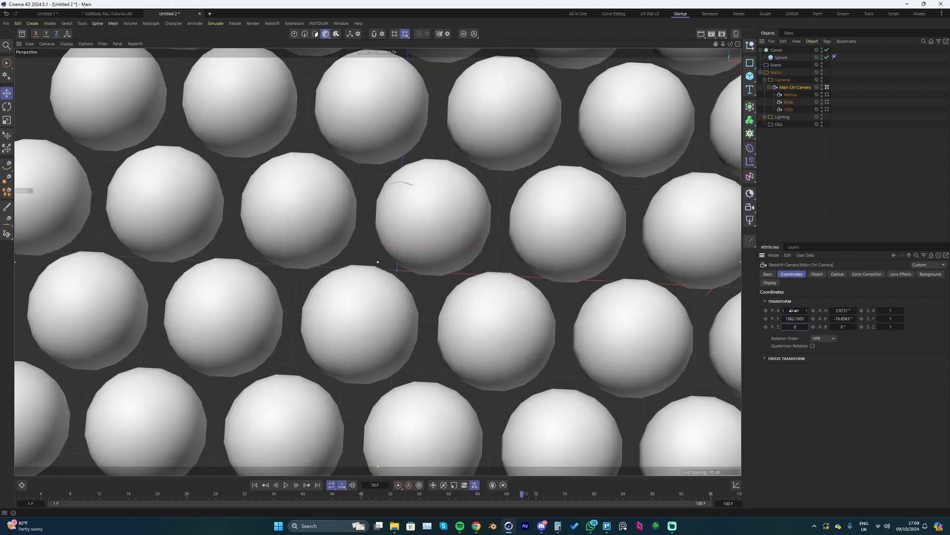
# - Aim the camera straight down with heading 0° and pitch -90°, and raise its Y position to about 2690 cm
pyautogui.press('Tab')
pyautogui.write('0')
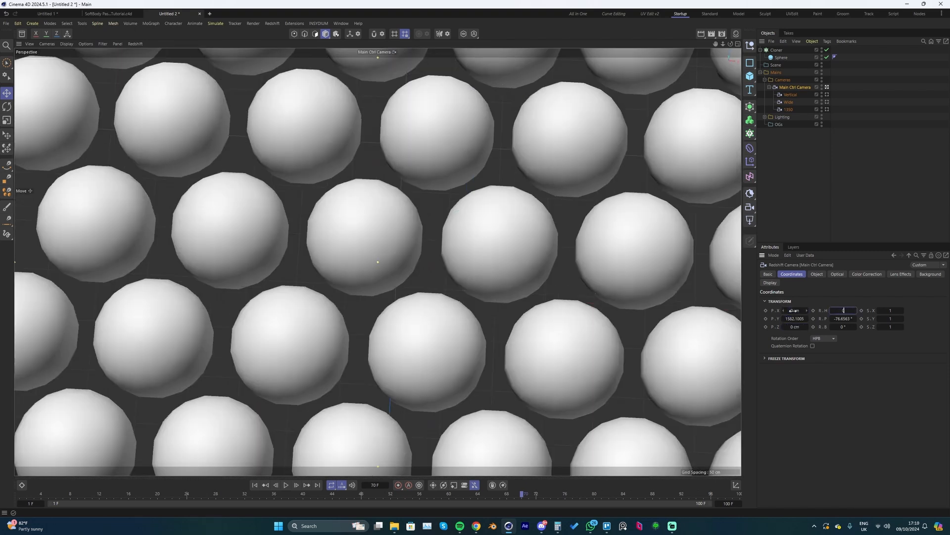
pyautogui.press('Tab')
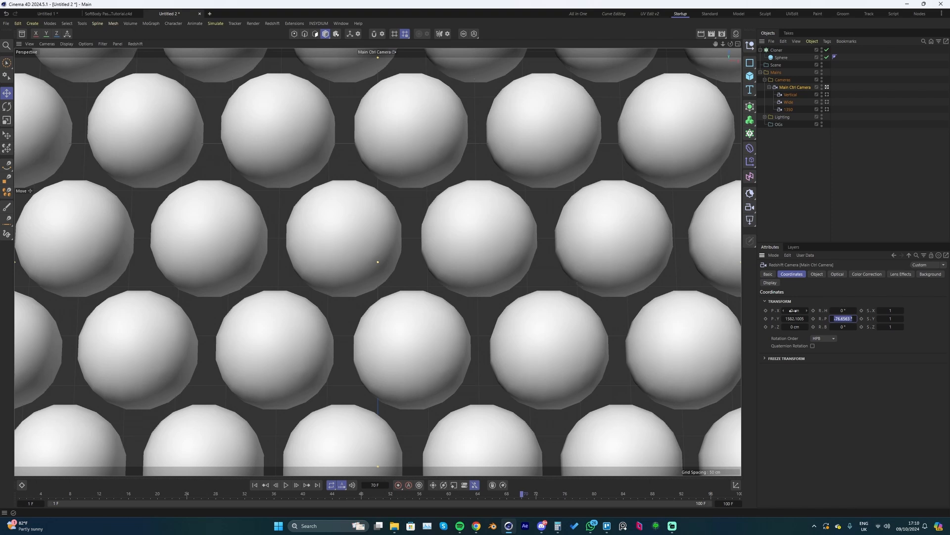
pyautogui.press('BackSpace')
pyautogui.write('-90')
pyautogui.press('Return')
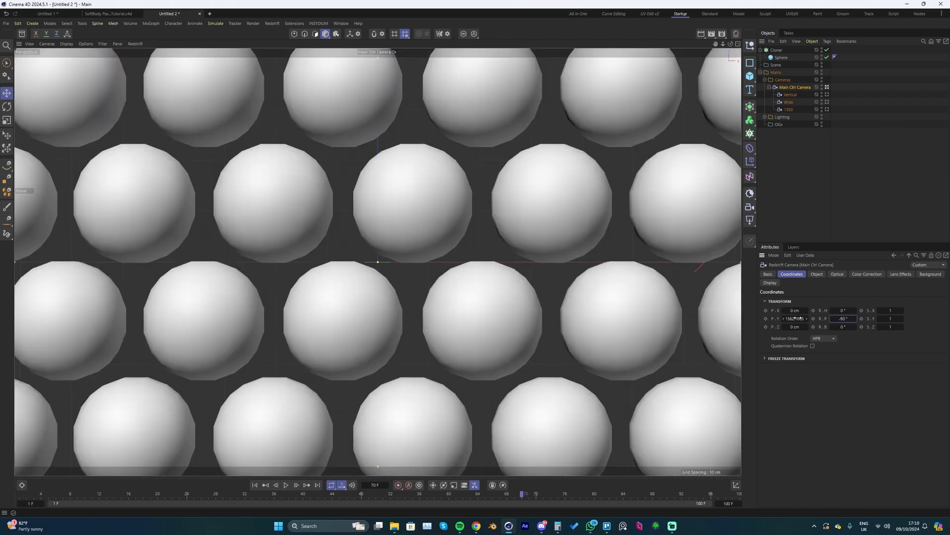
pyautogui.moveTo(798, 318); pyautogui.dragTo(824, 319)
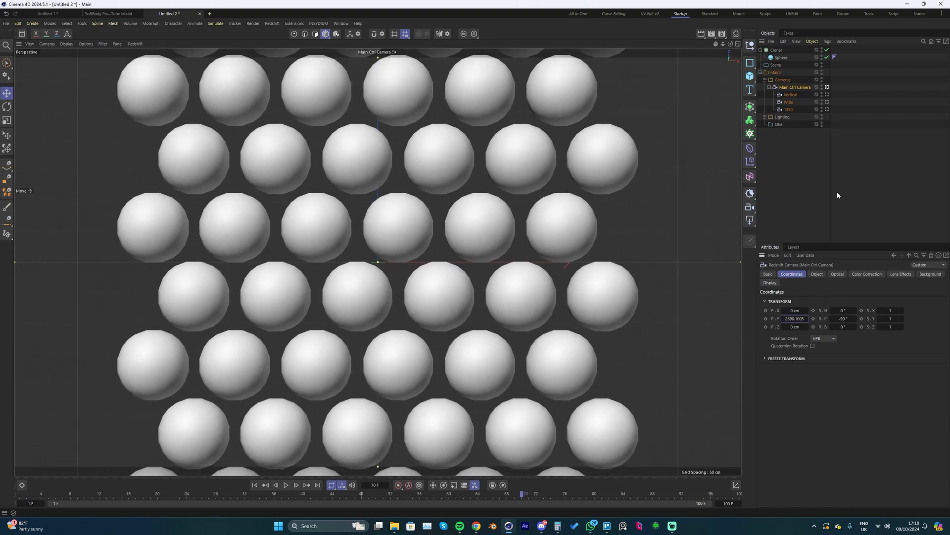
# - Increase the cloner's width count to 20 so the spheres fill the camera frame
pyautogui.click(779, 50)
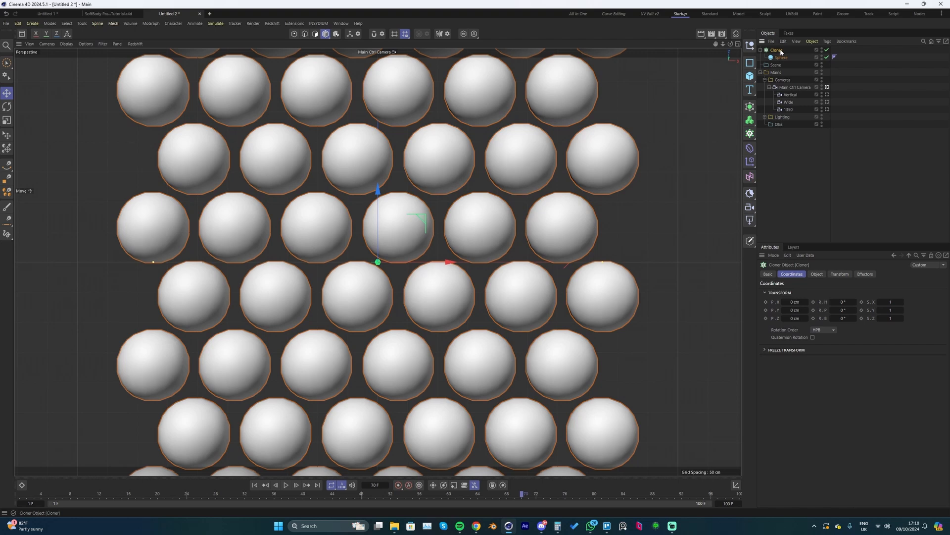
pyautogui.click(817, 274)
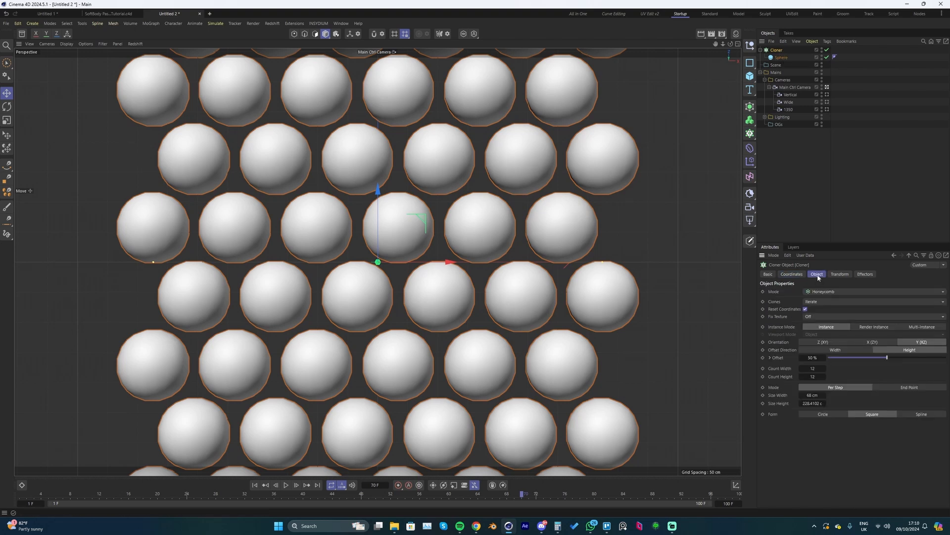
pyautogui.moveTo(824, 371); pyautogui.dragTo(847, 371)
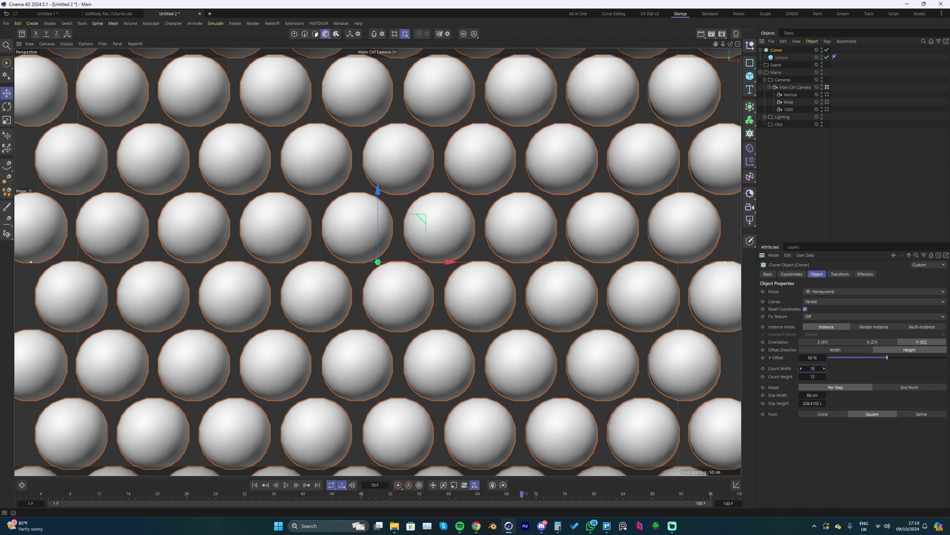
pyautogui.click(825, 368)
pyautogui.click(824, 369)
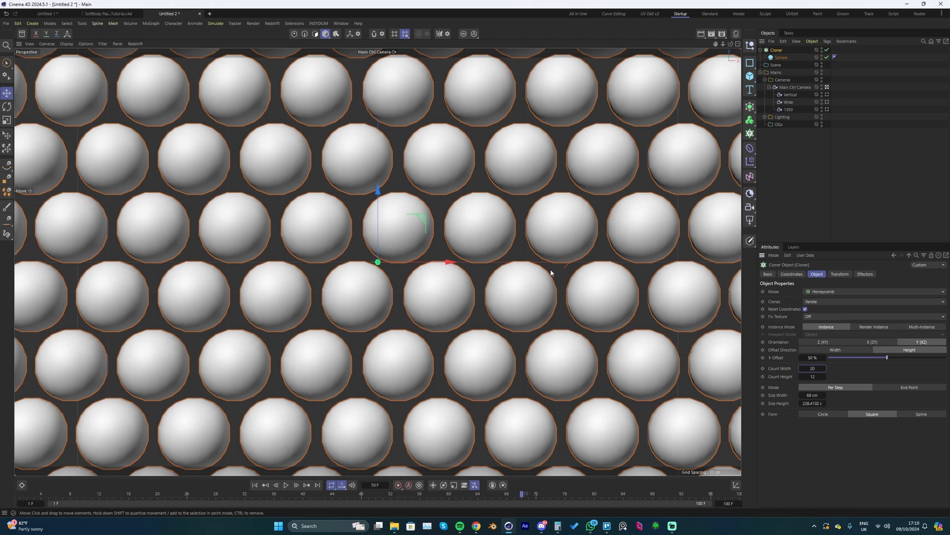
# - Add a Balloon simulation tag to the Cloner
pyautogui.rightClick(775, 51)
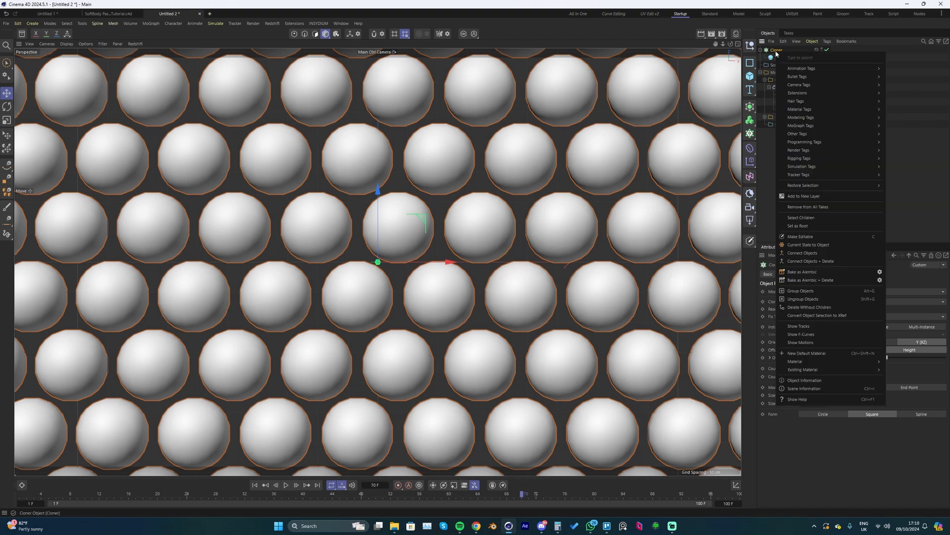
pyautogui.moveTo(812, 171)
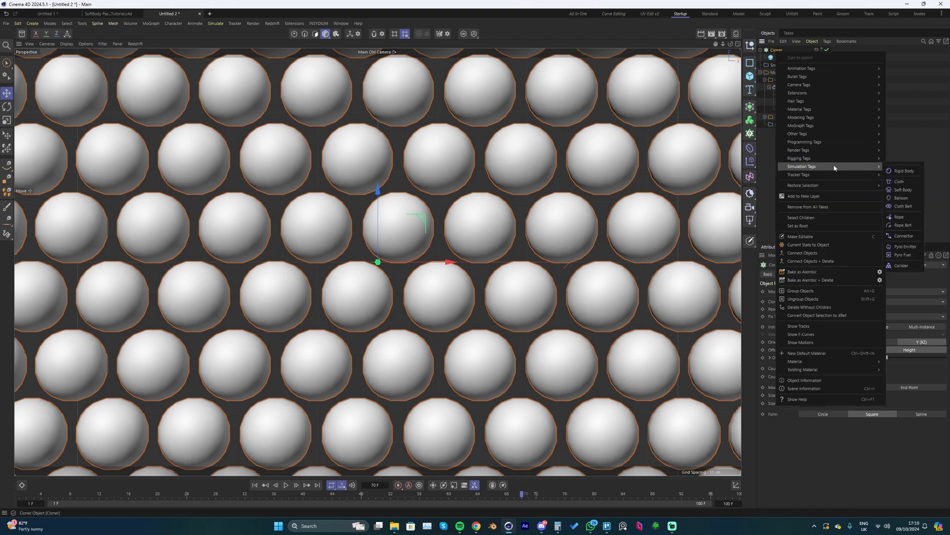
pyautogui.click(905, 198)
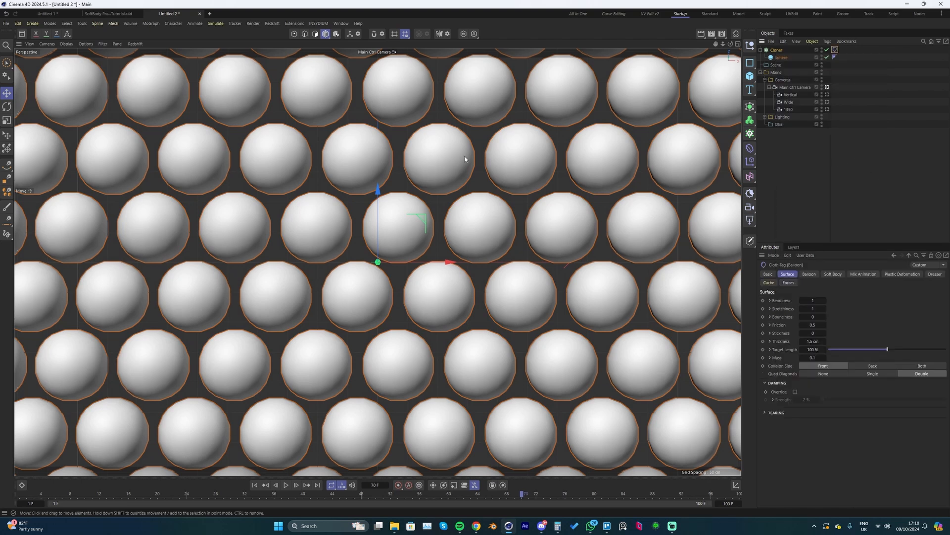
# - Switch the viewport to the default camera and view the whole sphere grid at an angle from above
pyautogui.click(394, 52)
pyautogui.click(411, 68)
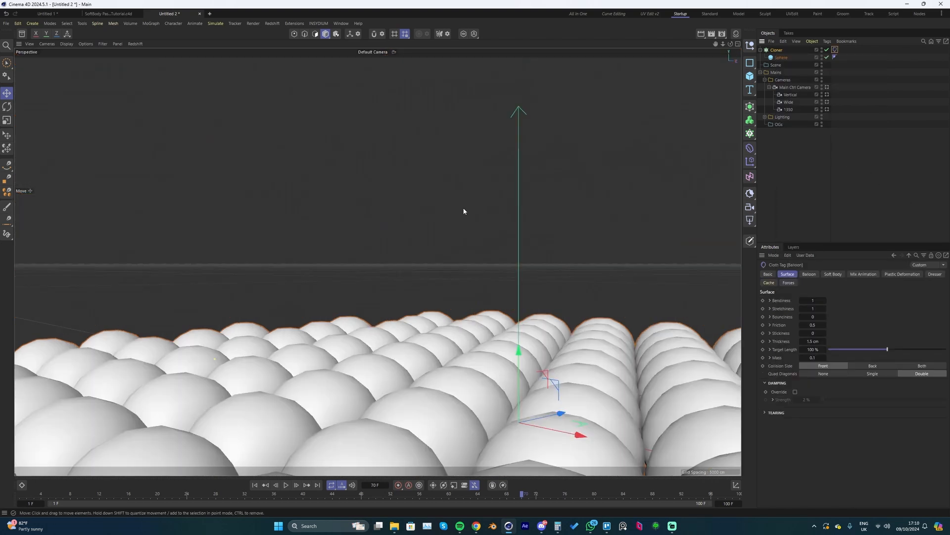
pyautogui.keyDown('alt'); pyautogui.moveTo(485, 271); pyautogui.dragTo(508, 274); pyautogui.keyUp('alt')
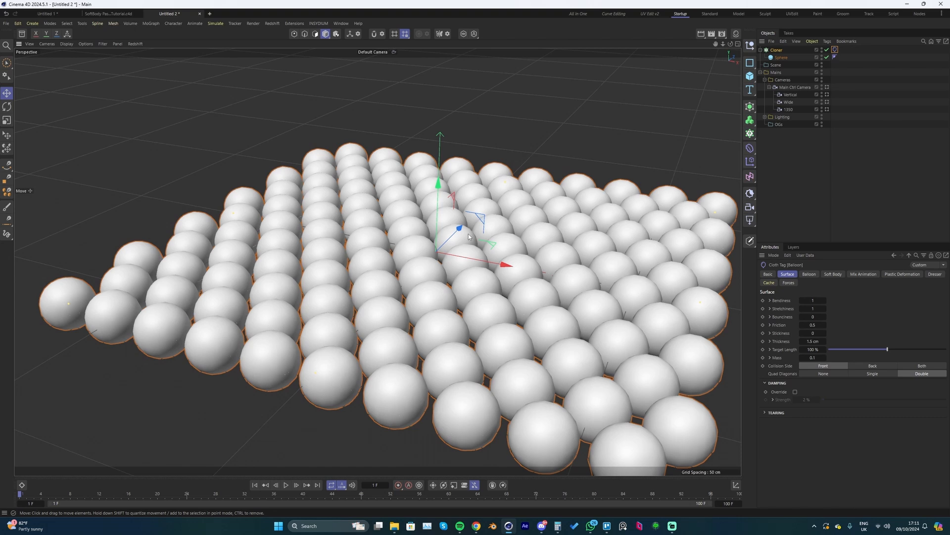
# - Set the gravity in the project's simulation scene settings to 0 cm
pyautogui.hotkey('ctrl', 'd')
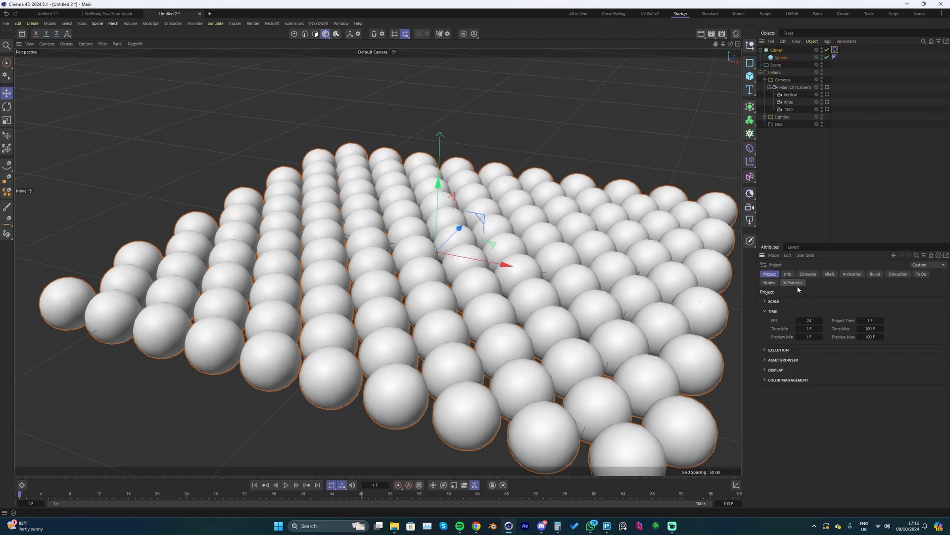
pyautogui.click(898, 275)
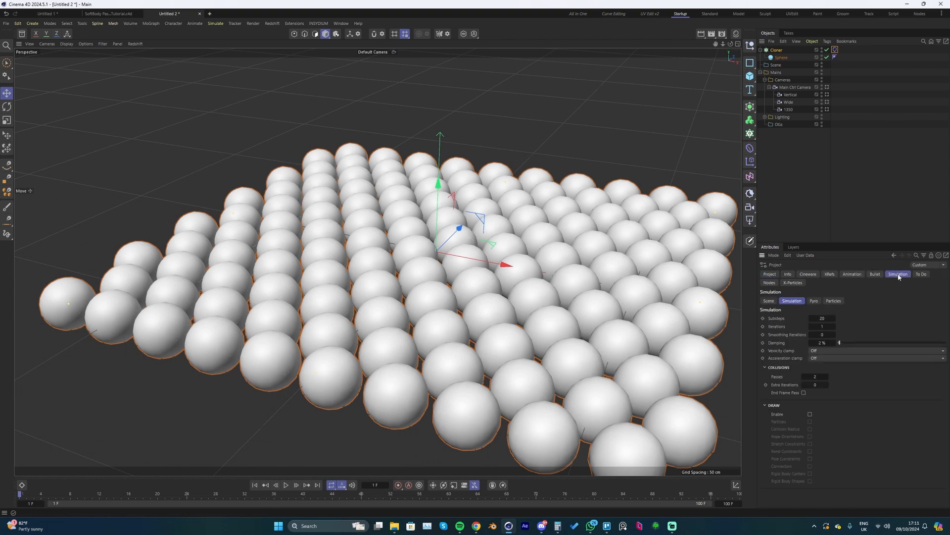
pyautogui.click(768, 301)
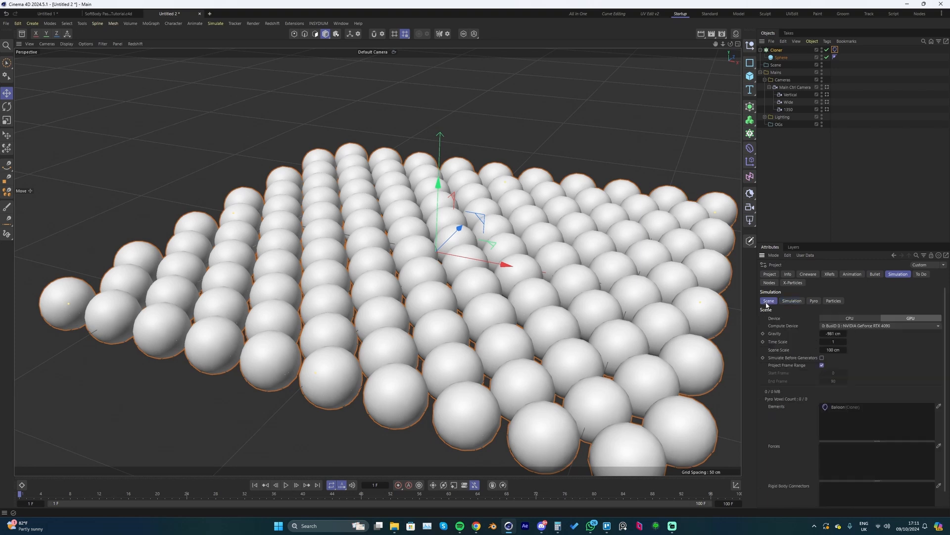
pyautogui.click(839, 333)
pyautogui.write('0')
pyautogui.press('Return')
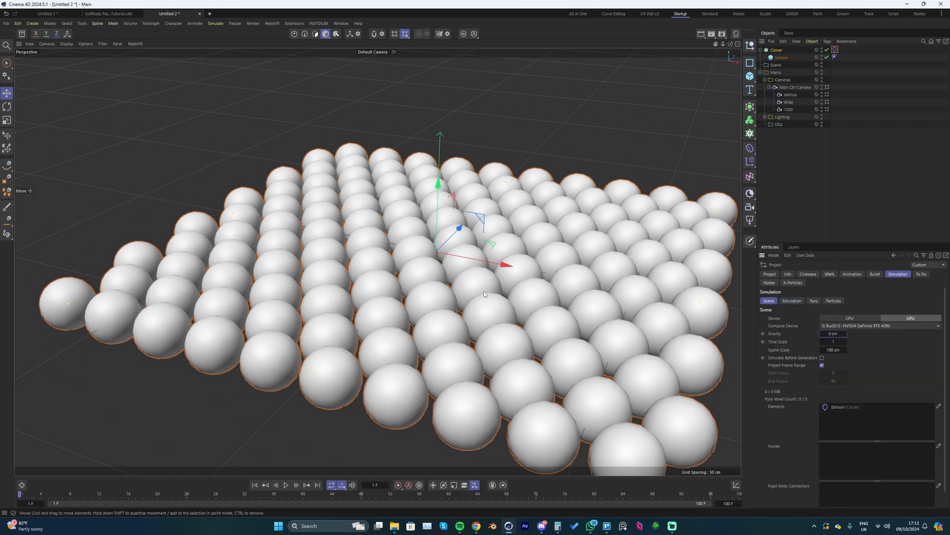
# - Play the simulation and check how the sphere grid behaves without gravity
pyautogui.scroll(-5, 484, 294)
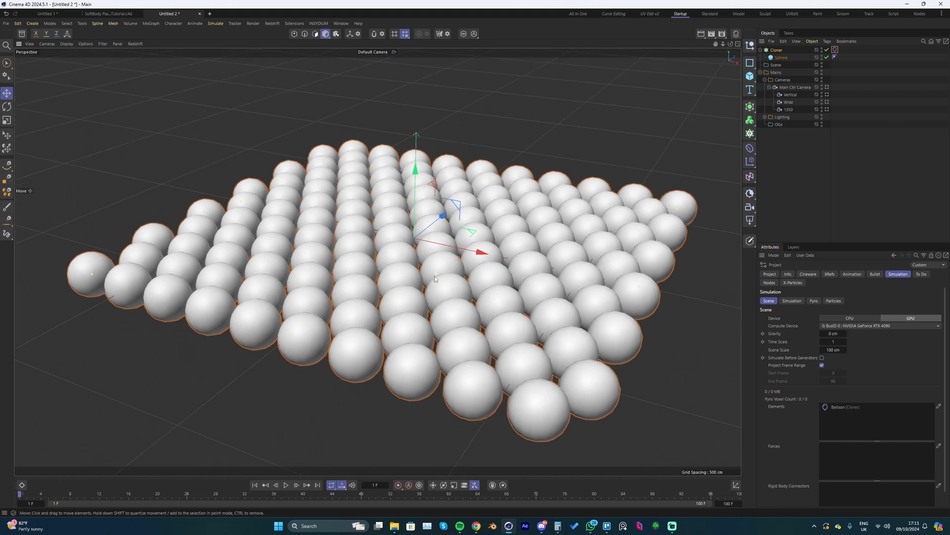
pyautogui.press('F8')
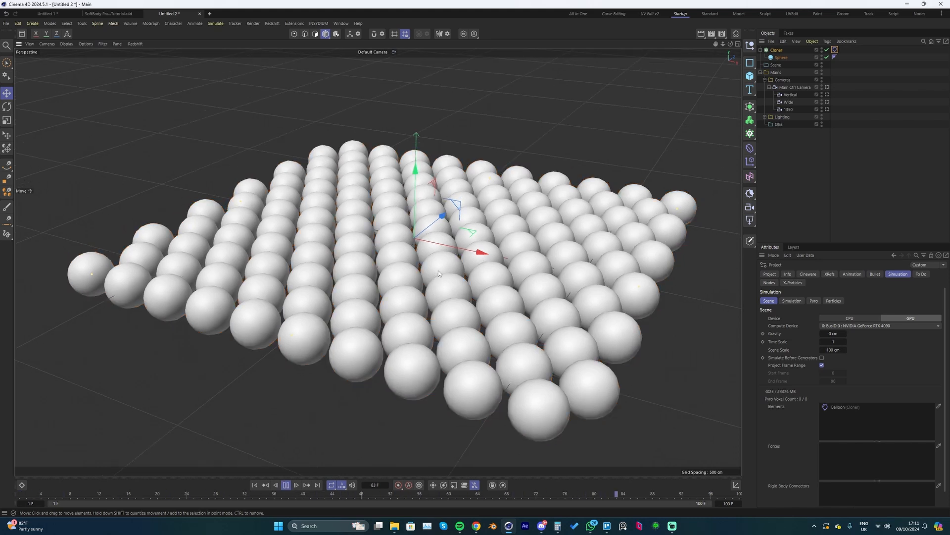
pyautogui.press('F8')
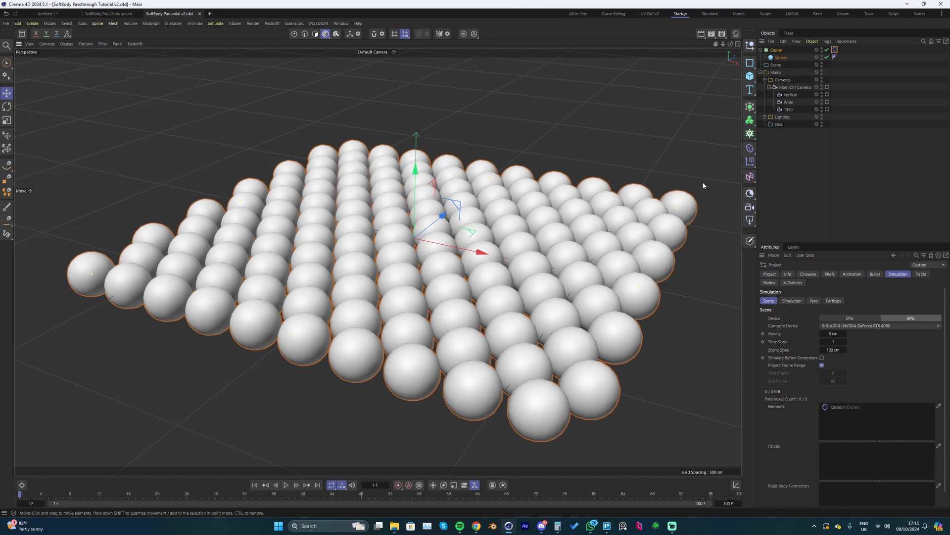
# - Add a cube and enlarge it to about 1416 cm in X and 1405 cm in Z so it encloses the sphere grid
pyautogui.keyDown('alt'); pyautogui.moveTo(565, 232); pyautogui.dragTo(555, 218); pyautogui.keyUp('alt')
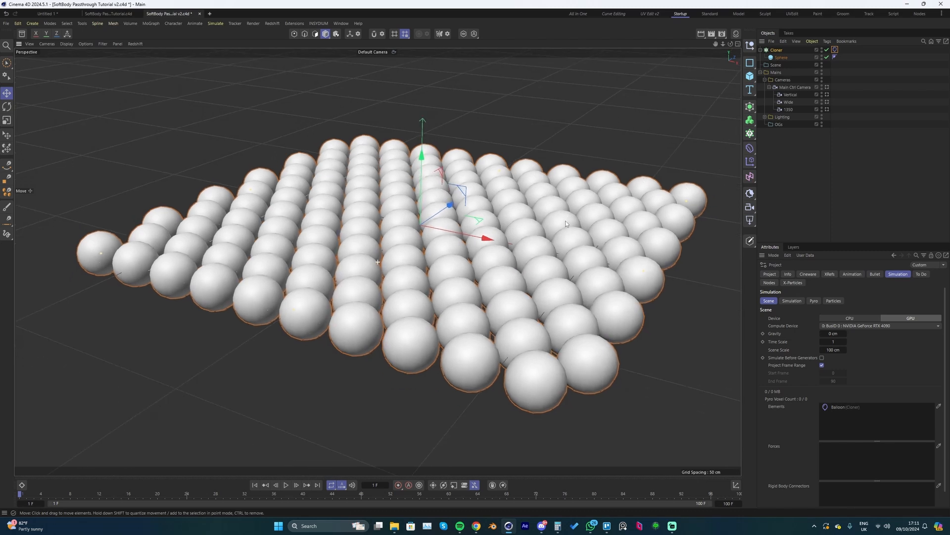
pyautogui.click(750, 76)
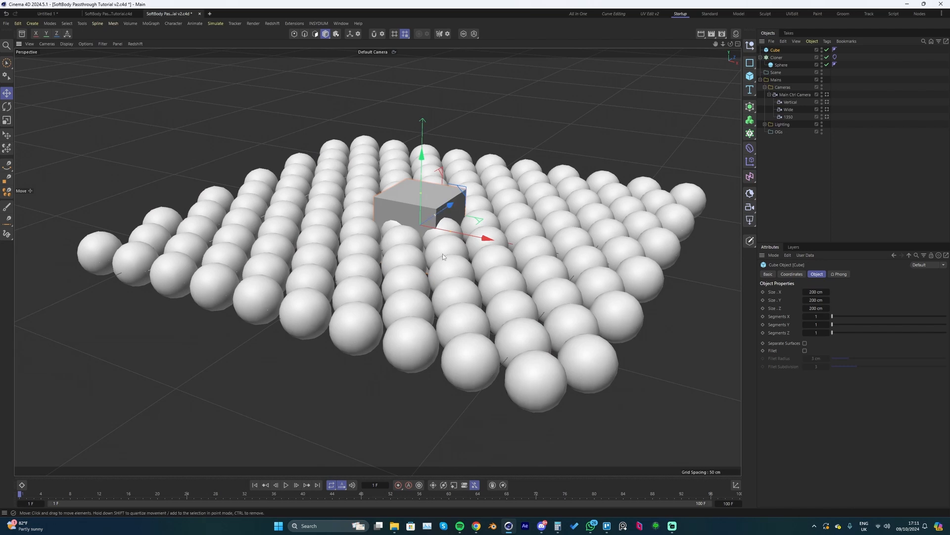
pyautogui.moveTo(450, 232); pyautogui.dragTo(664, 306)
pyautogui.moveTo(434, 217); pyautogui.dragTo(521, 187)
pyautogui.keyDown('alt'); pyautogui.moveTo(564, 235); pyautogui.dragTo(542, 213); pyautogui.keyUp('alt')
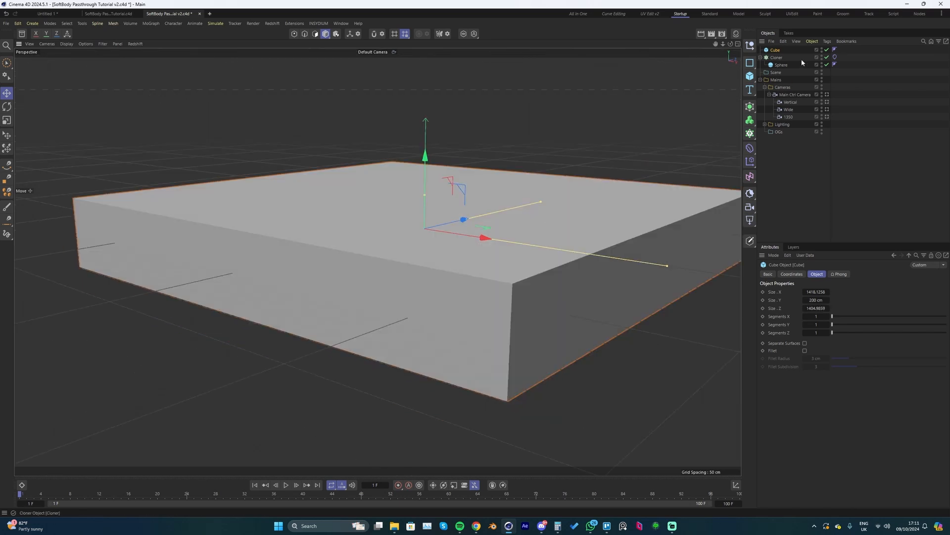
# - Add a Display tag to the cube and enable its shading mode with Lines
pyautogui.rightClick(778, 51)
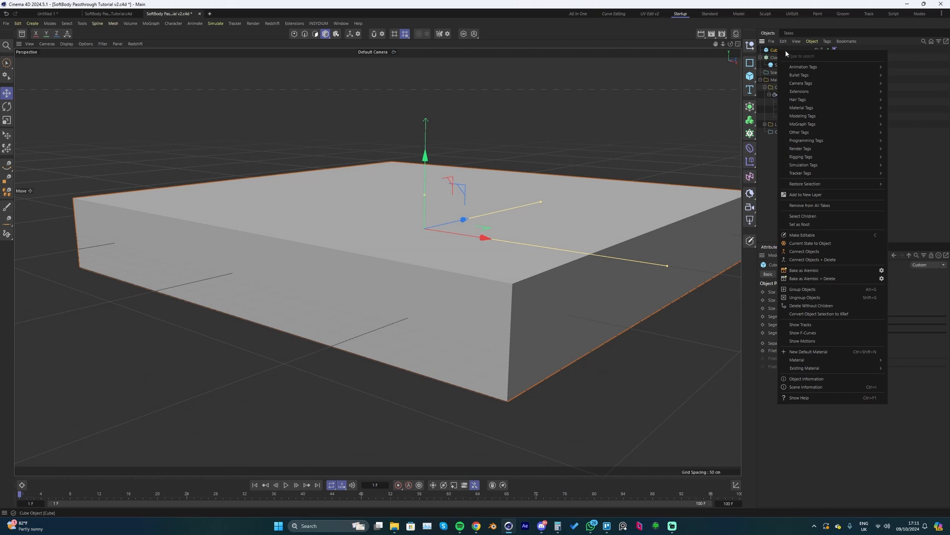
pyautogui.moveTo(803, 150)
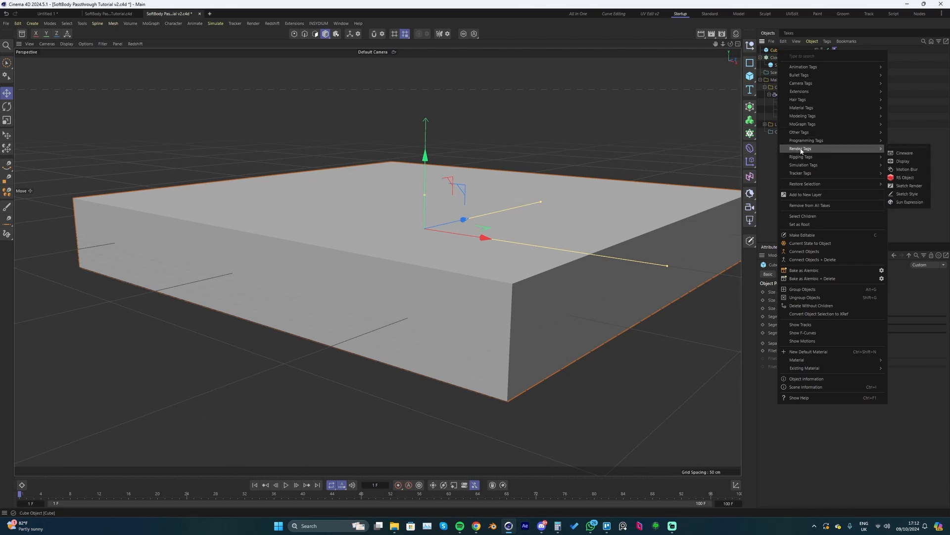
pyautogui.click(902, 161)
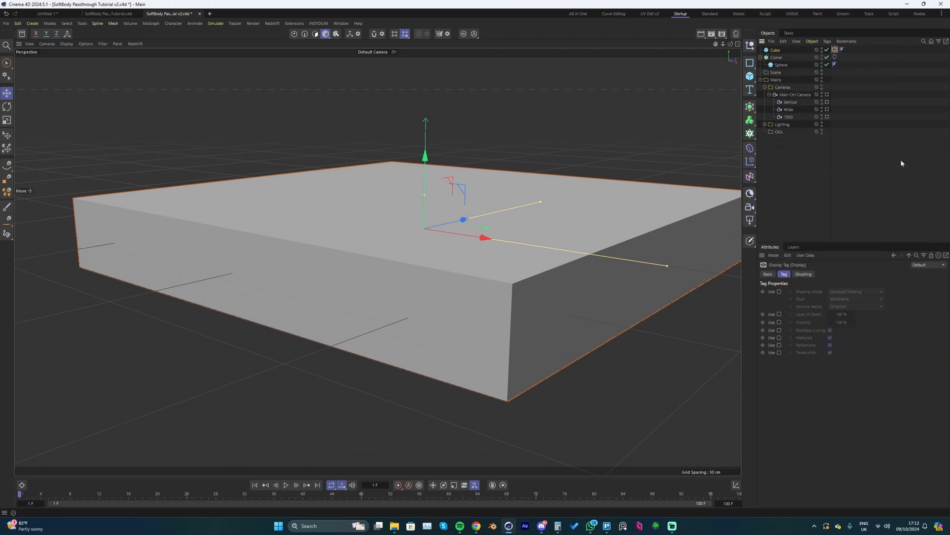
pyautogui.click(780, 292)
pyautogui.click(842, 296)
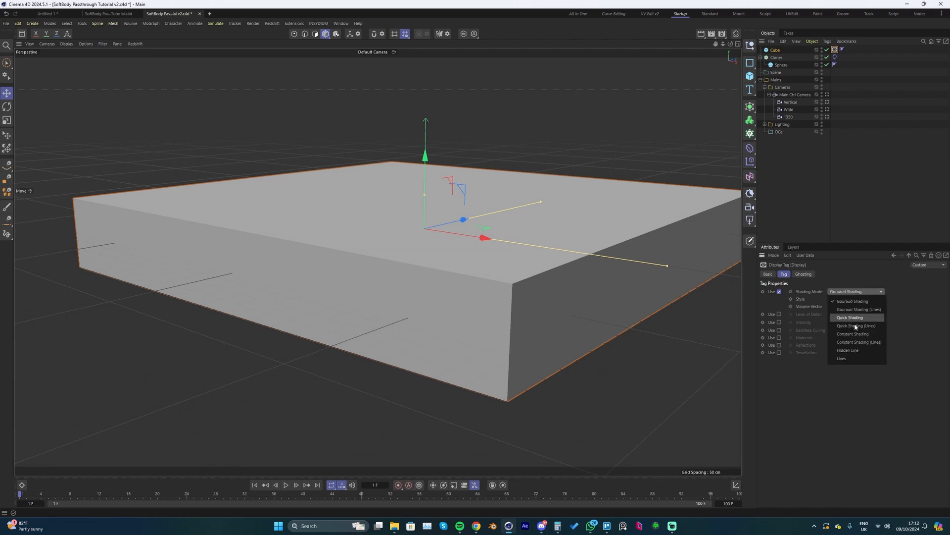
pyautogui.click(845, 356)
pyautogui.moveTo(465, 231)
pyautogui.keyDown('alt'); pyautogui.mouseDown()
pyautogui.moveTo(421, 202)
pyautogui.moveTo(428, 213)
pyautogui.mouseUp(); pyautogui.keyUp('alt')
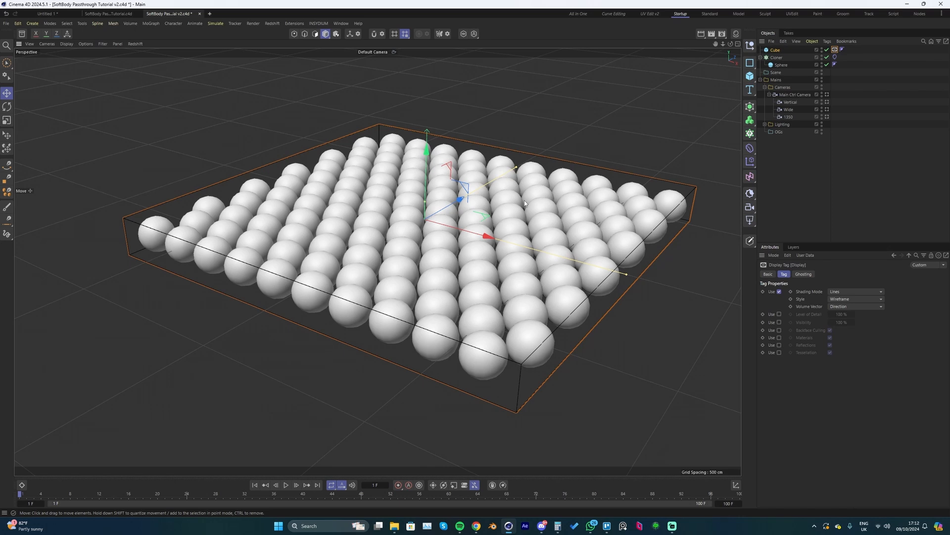
# - Add a Collider tag to the cube, set its collider side to Back, and adjust its bounce and friction
pyautogui.rightClick(776, 50)
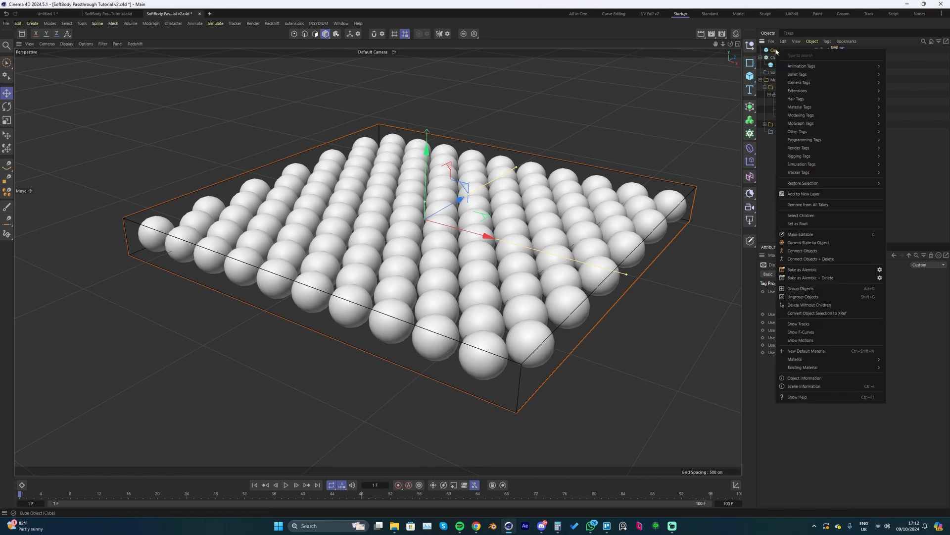
pyautogui.moveTo(810, 165)
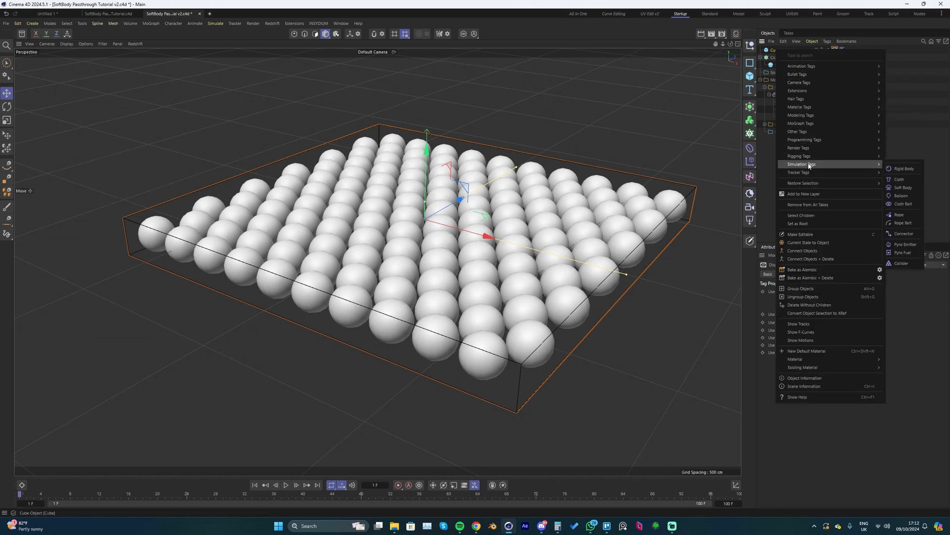
pyautogui.click(901, 264)
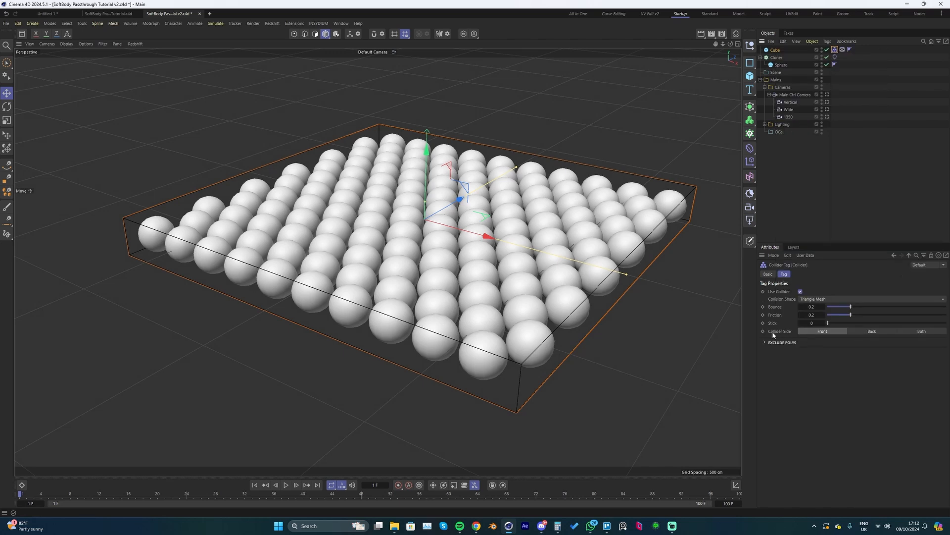
pyautogui.click(867, 332)
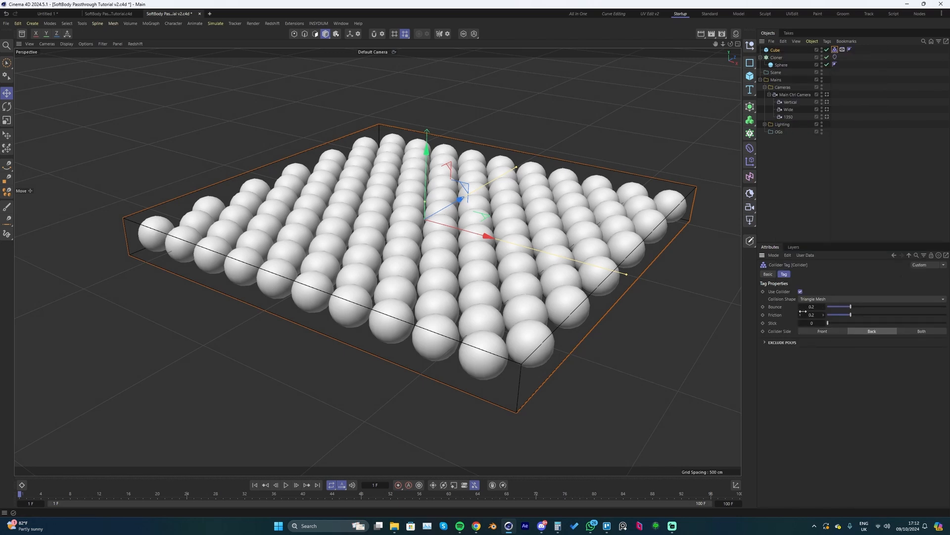
pyautogui.moveTo(842, 307); pyautogui.dragTo(790, 313)
pyautogui.moveTo(854, 317); pyautogui.dragTo(946, 316)
pyautogui.scroll(1, 696, 231)
# - Adjust the bendiness, friction and thickness in the surface settings of the Cloner's Balloon tag
pyautogui.click(836, 57)
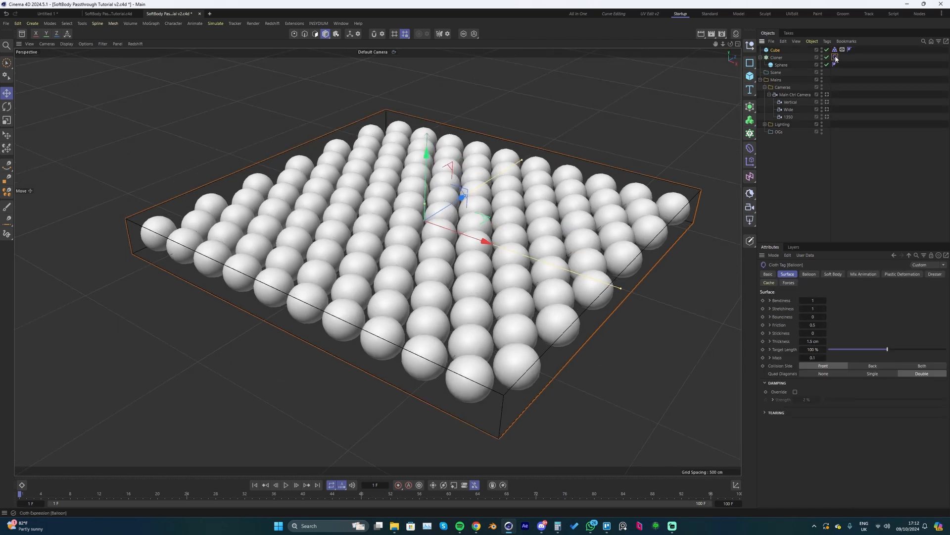
pyautogui.moveTo(817, 300); pyautogui.dragTo(804, 301)
pyautogui.moveTo(816, 326); pyautogui.dragTo(787, 327)
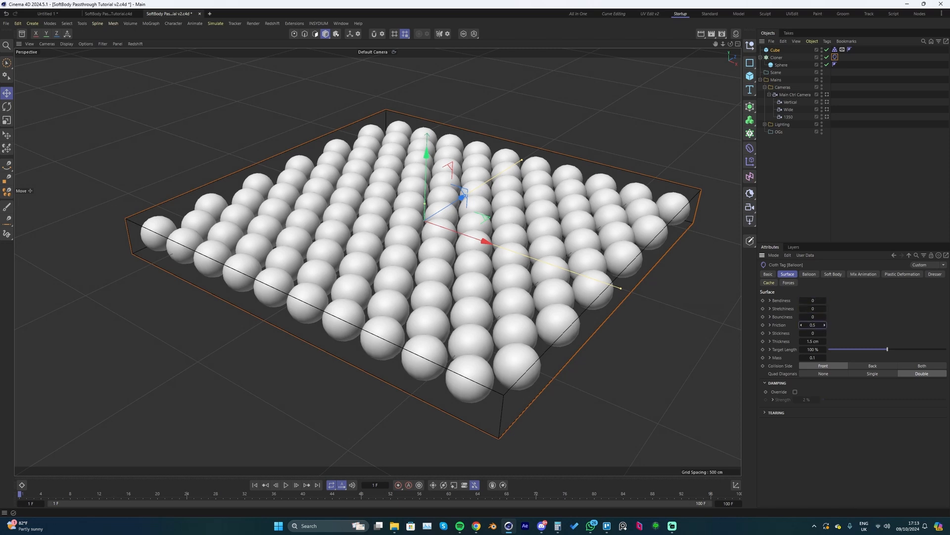
pyautogui.click(812, 341)
pyautogui.press('BackSpace')
# - Set the Balloon tag's overpressure to 1.8 and play the simulation to test the inflation
pyautogui.click(810, 274)
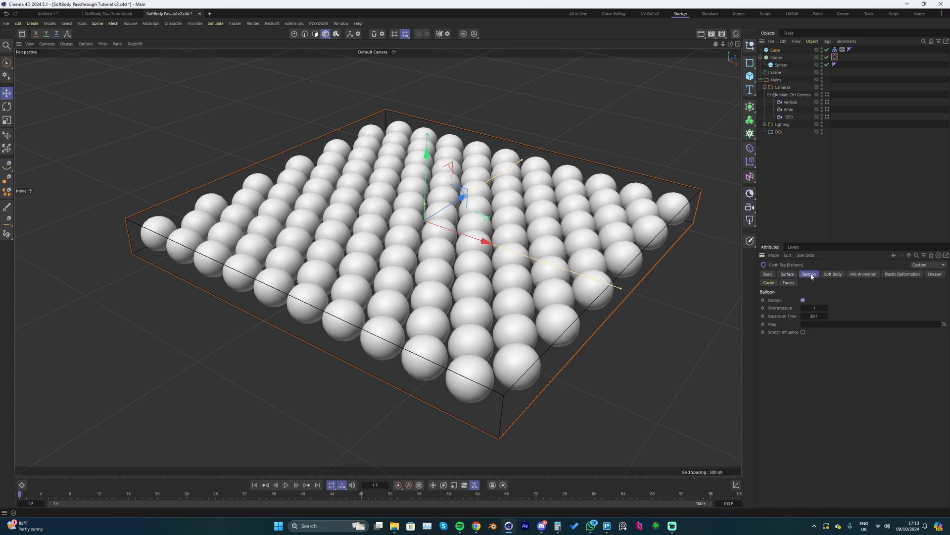
pyautogui.click(818, 308)
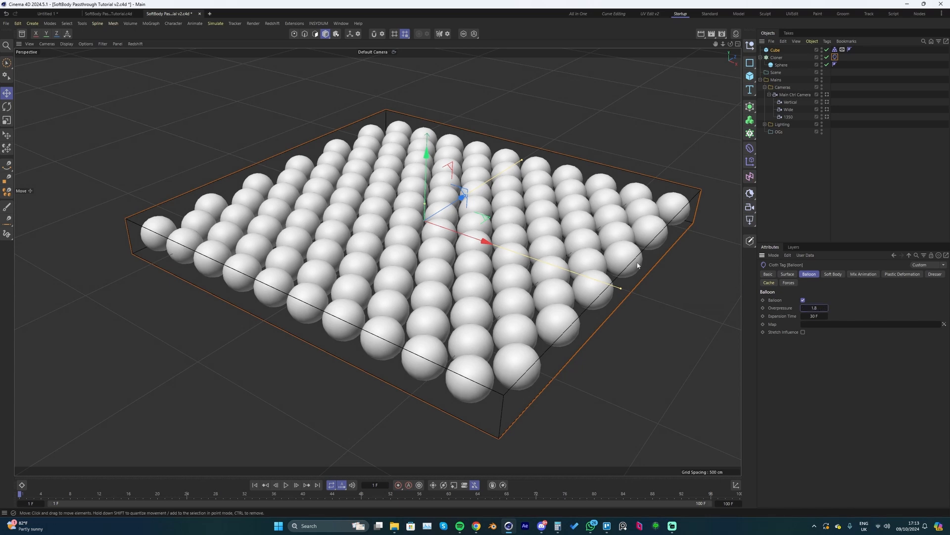
pyautogui.press('F8')
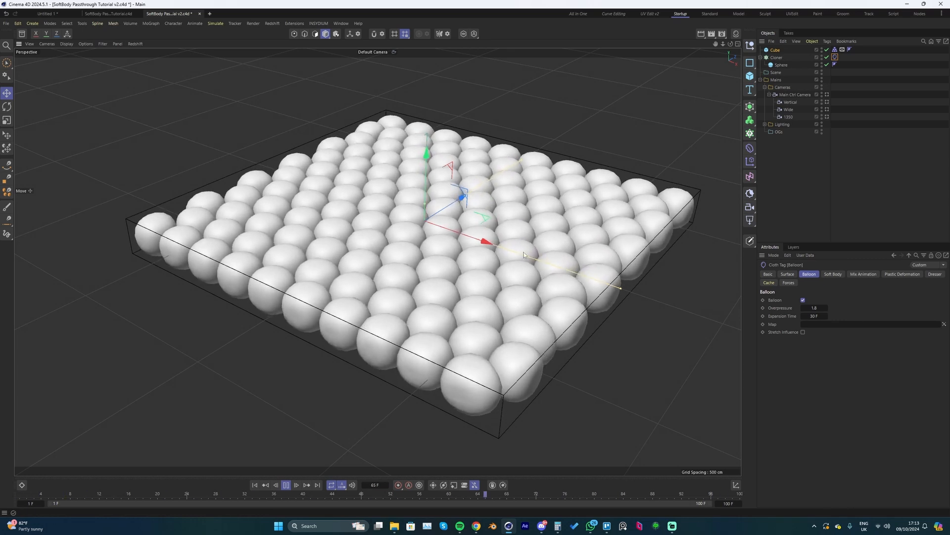
pyautogui.press('F8')
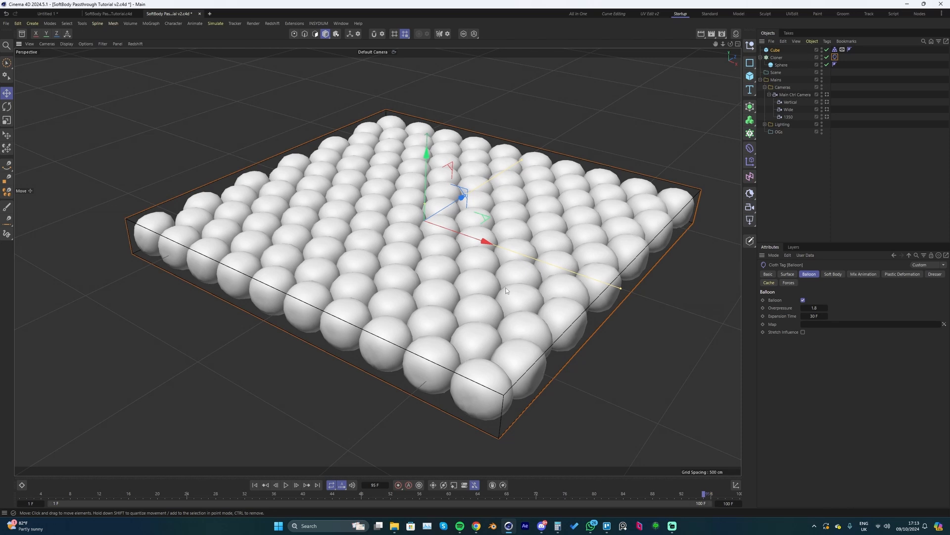
# - Set the project simulation's collision passes to 60, extra iterations to 4 and damping to 3%
pyautogui.hotkey('ctrl', 'd')
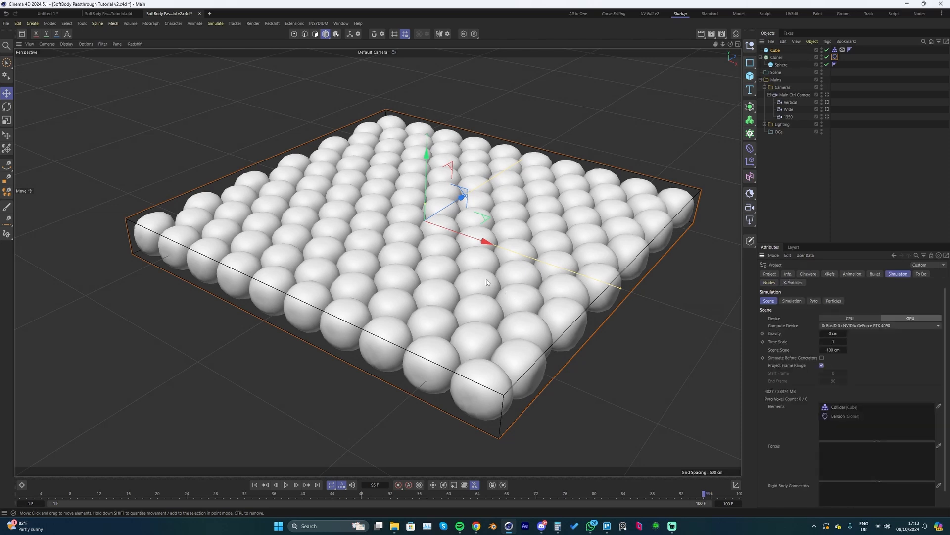
pyautogui.click(791, 301)
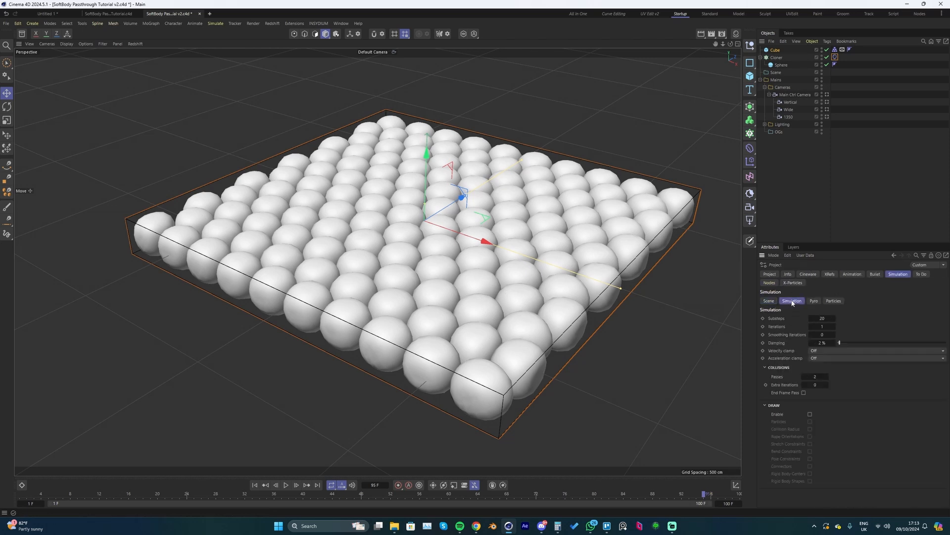
pyautogui.click(815, 377)
pyautogui.click(826, 385)
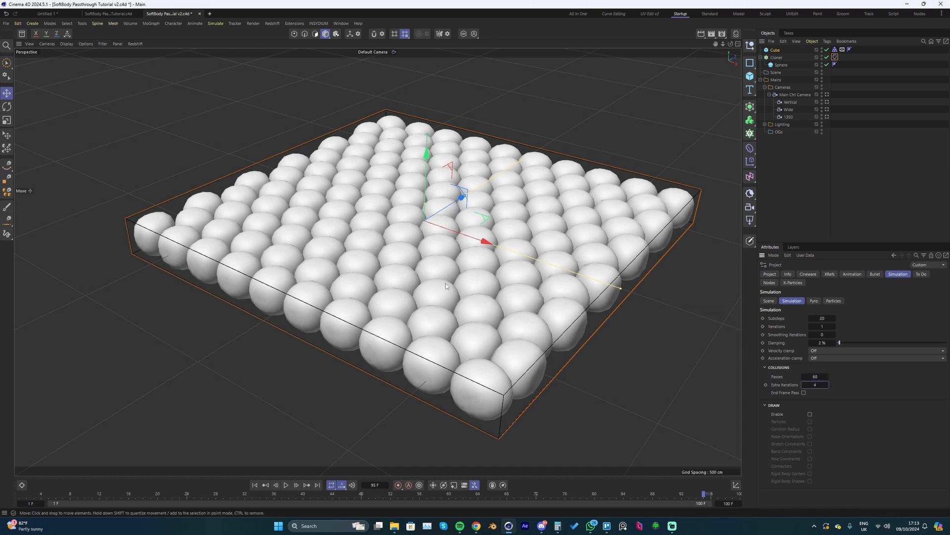
pyautogui.click(834, 342)
# - Play the simulation to about frame 29 and inspect the contact between the inflated spheres up close
pyautogui.press('F8')
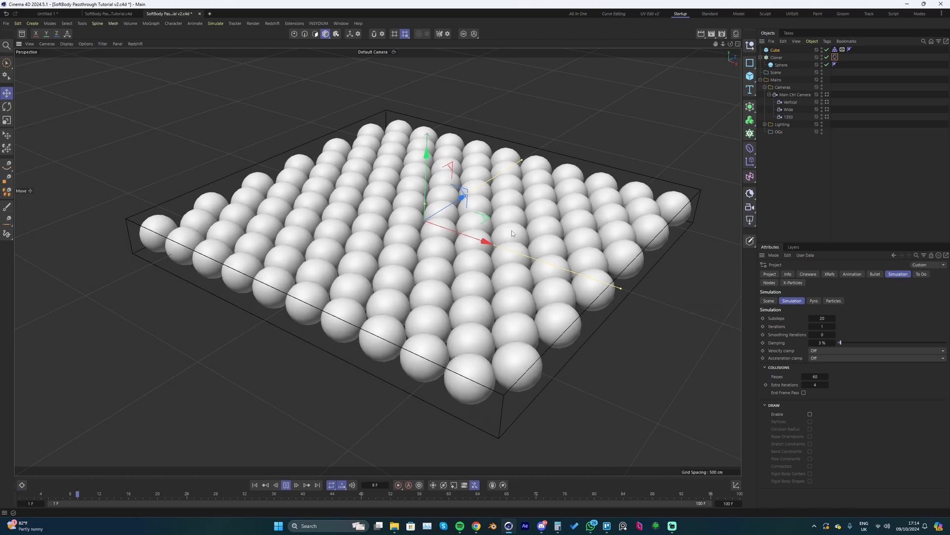
pyautogui.press('space')
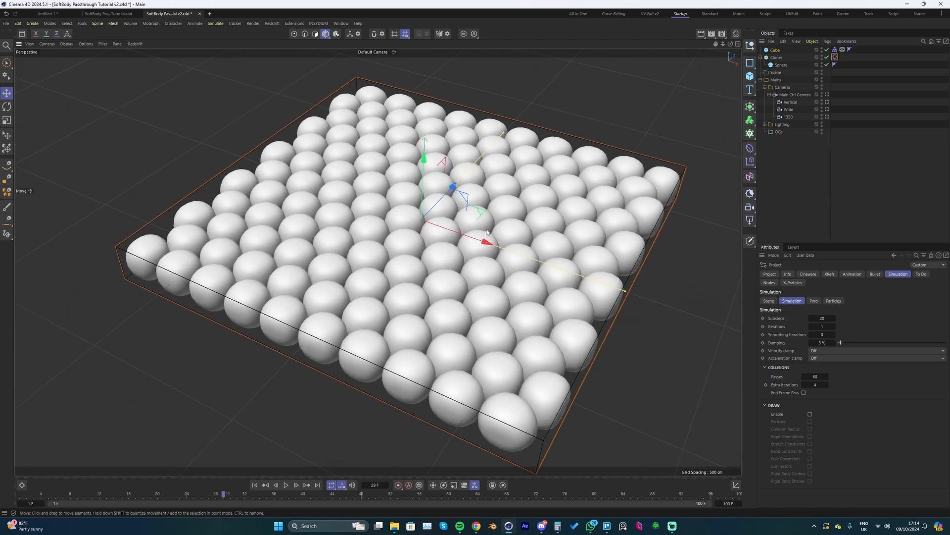
pyautogui.scroll(10, 422, 227)
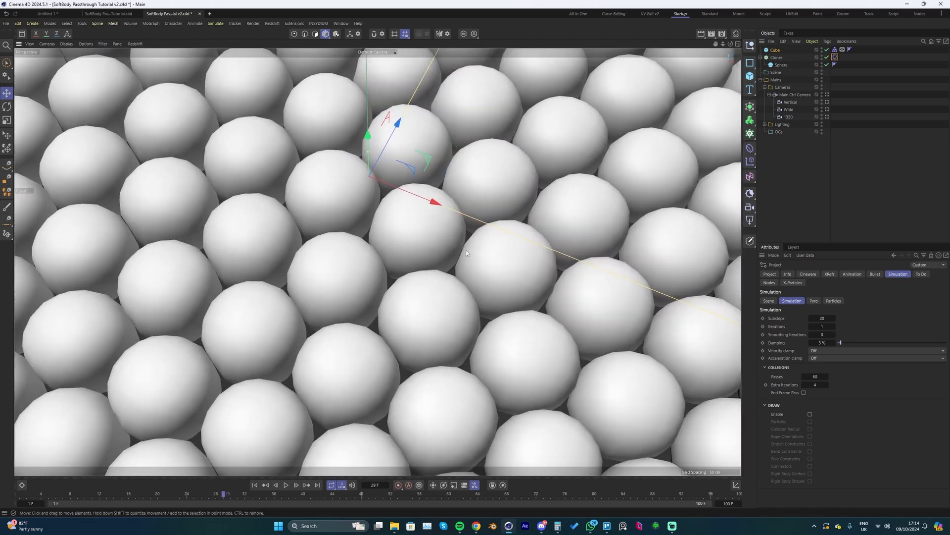
pyautogui.scroll(-2, 466, 250)
pyautogui.keyDown('alt'); pyautogui.moveTo(467, 236); pyautogui.dragTo(483, 188); pyautogui.keyUp('alt')
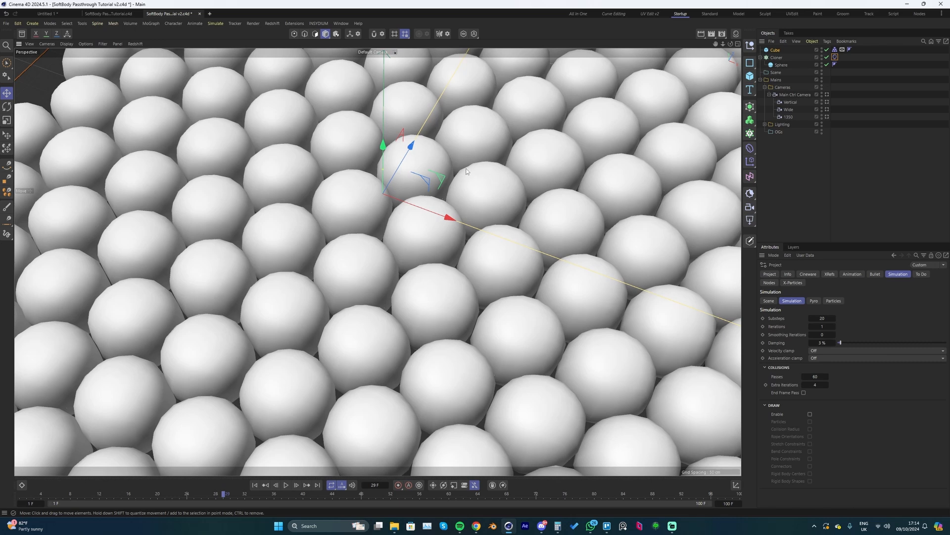
pyautogui.scroll(-1, 581, 121)
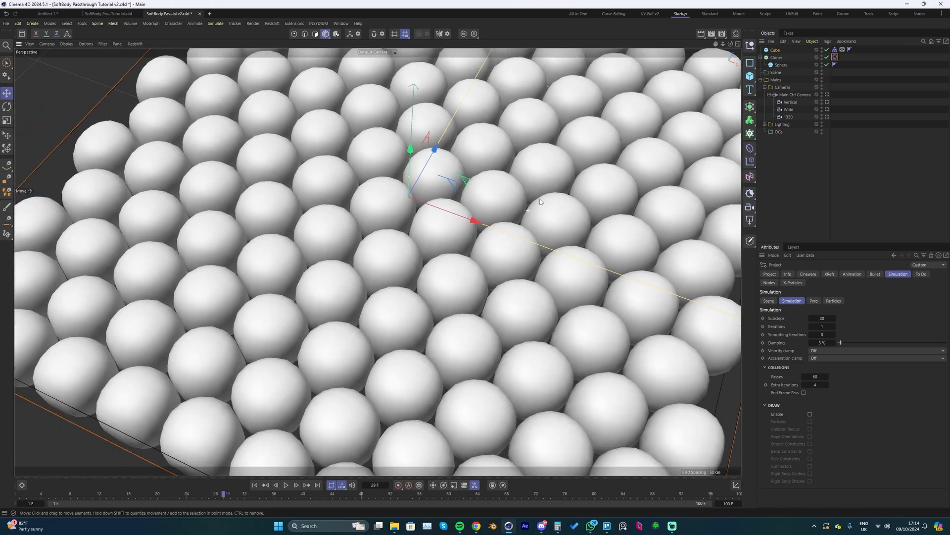
# - Place the Cloner inside a Subdivision Surface and replay the simulation from the first frame
pyautogui.click(780, 58)
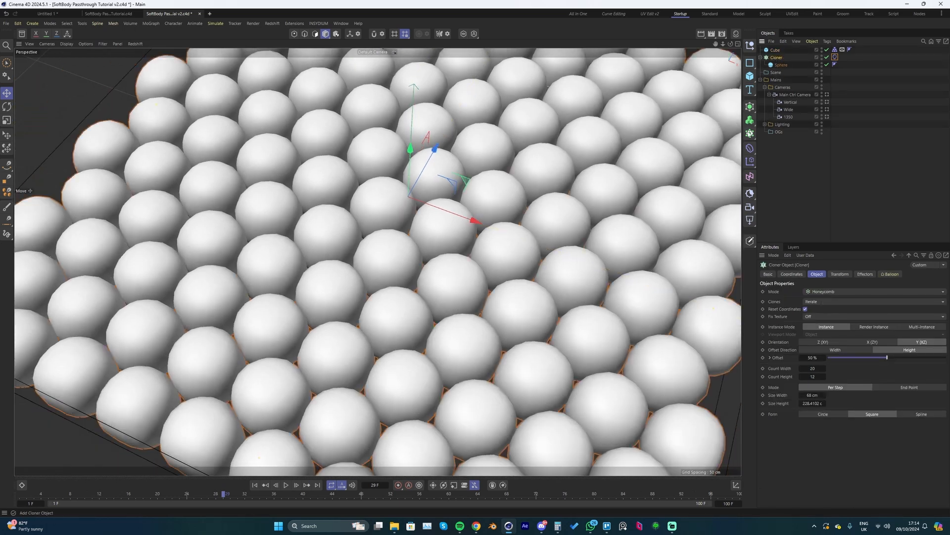
pyautogui.keyDown('alt'); pyautogui.click(750, 106); pyautogui.keyUp('alt')
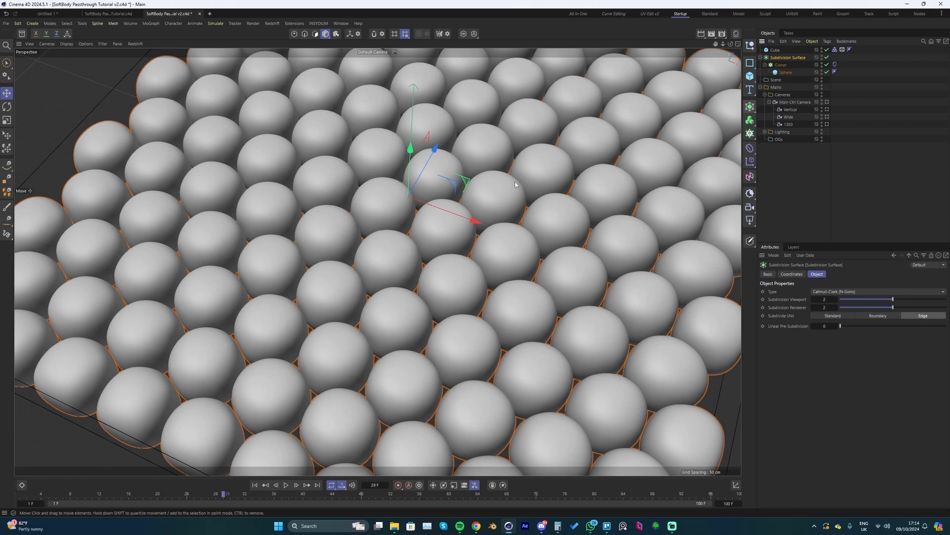
pyautogui.scroll(-3, 468, 202)
pyautogui.keyDown('alt'); pyautogui.moveTo(468, 202); pyautogui.dragTo(487, 186); pyautogui.keyUp('alt')
pyautogui.hotkey('shift', 'f')
pyautogui.press('F8')
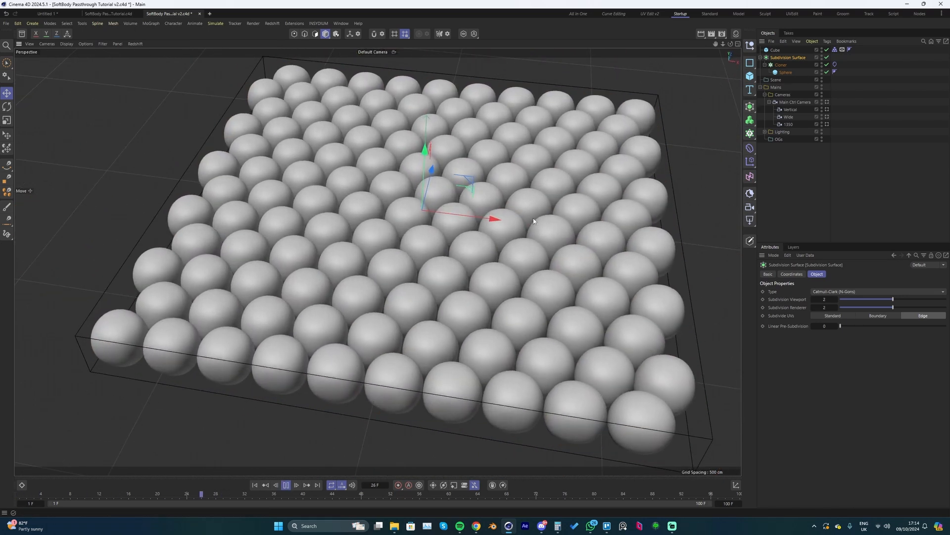
# - Pause the simulation, display the mesh lines, compare the spheres with the Subdivision Surface off and on, and restore plain shading
pyautogui.press('F8')
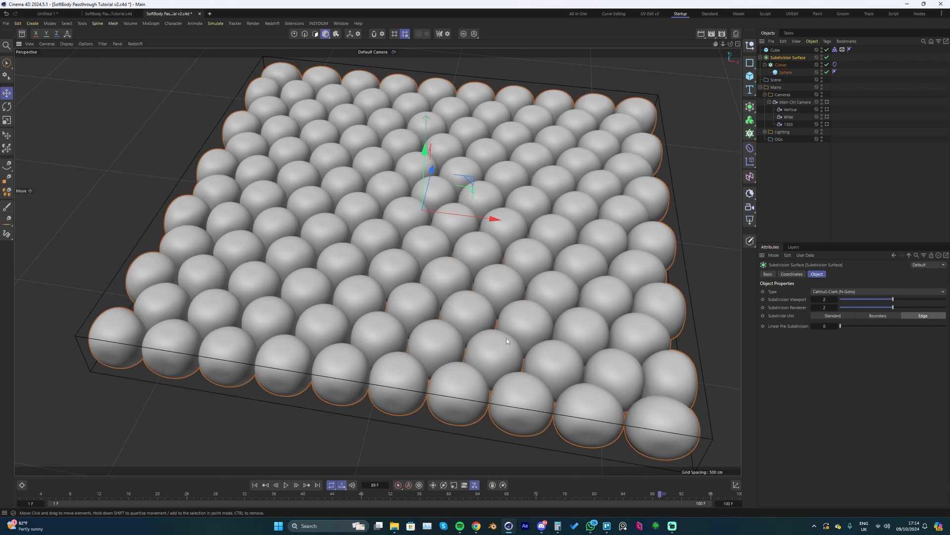
pyautogui.press('n')
pyautogui.press('b')
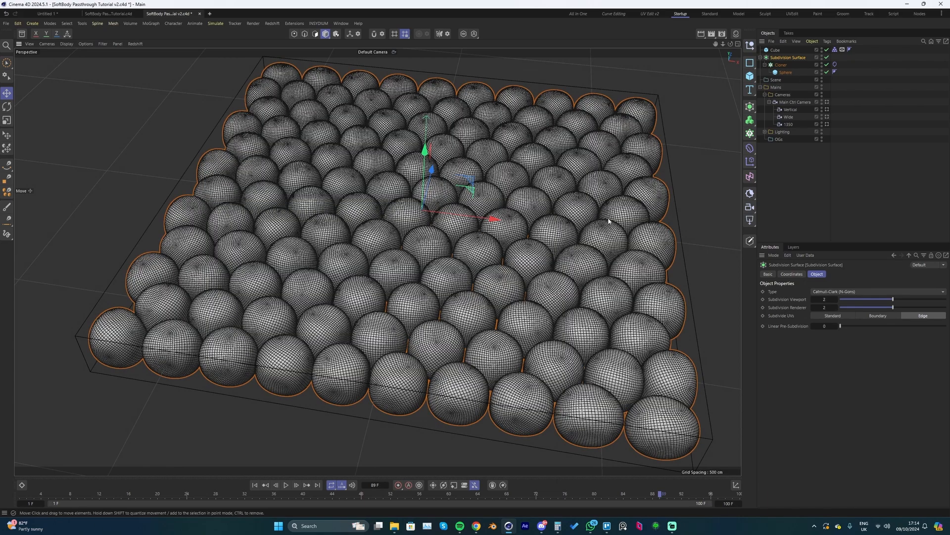
pyautogui.scroll(3, 558, 264)
pyautogui.scroll(3, 539, 271)
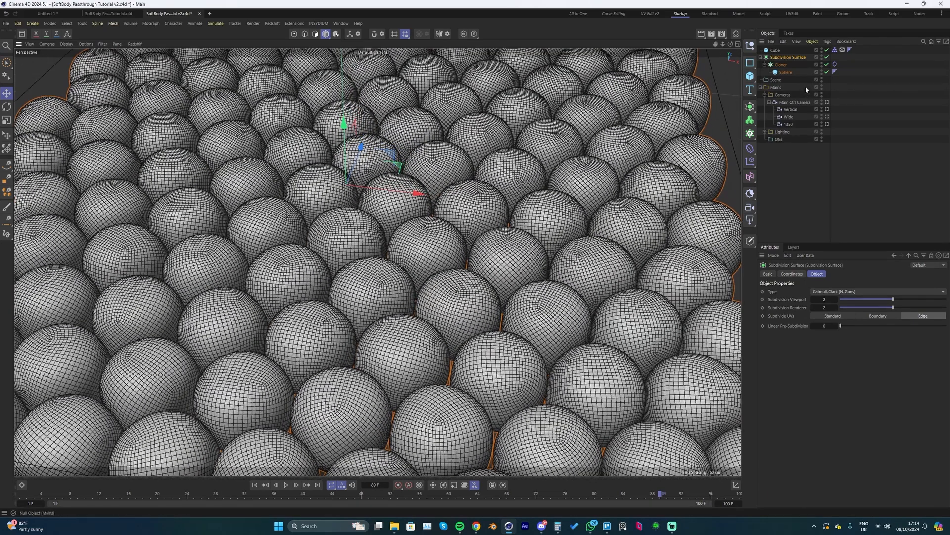
pyautogui.click(828, 57)
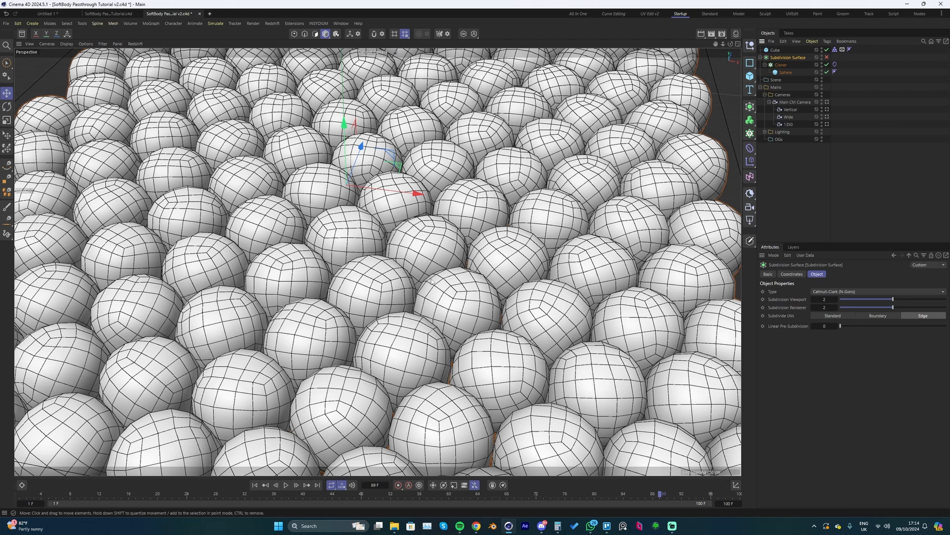
pyautogui.click(827, 57)
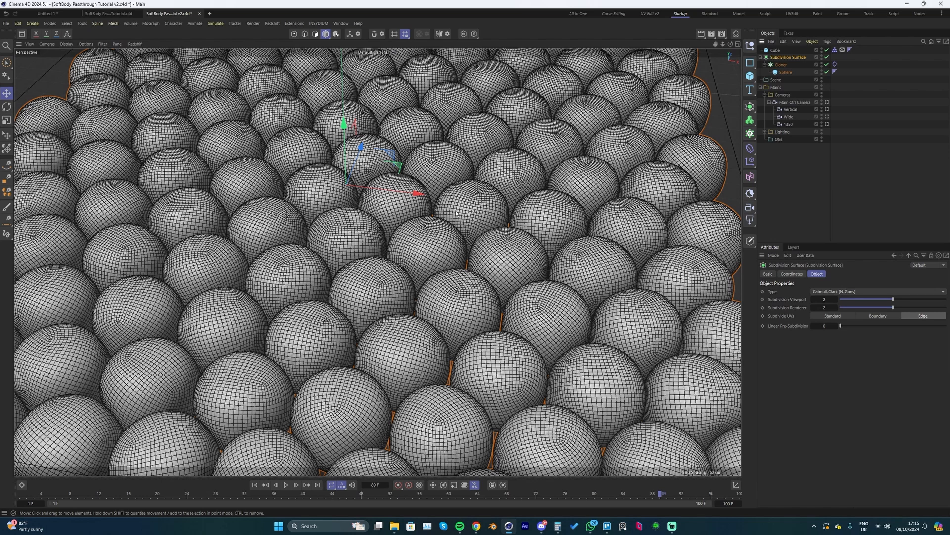
pyautogui.press('n')
pyautogui.press('a')
pyautogui.scroll(-10, 449, 244)
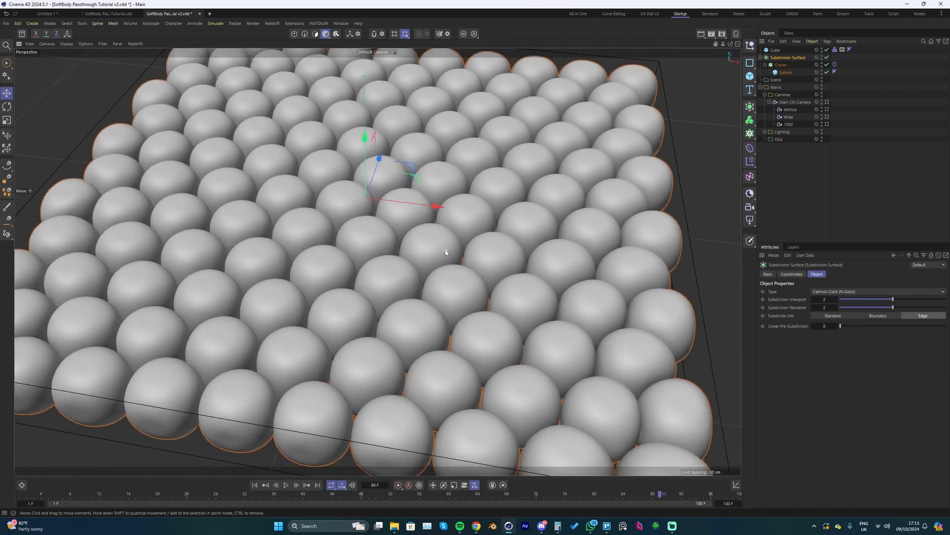
# - Play the simulation while tilting to a higher viewpoint, stop it, and look through the Main Ctrl Camera
pyautogui.press('F8')
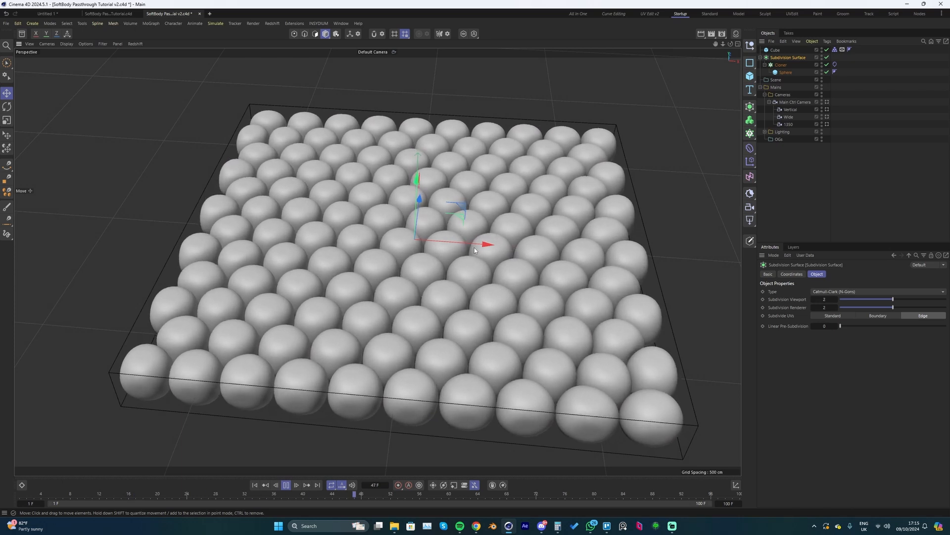
pyautogui.keyDown('alt'); pyautogui.moveTo(455, 275); pyautogui.dragTo(462, 308); pyautogui.keyUp('alt')
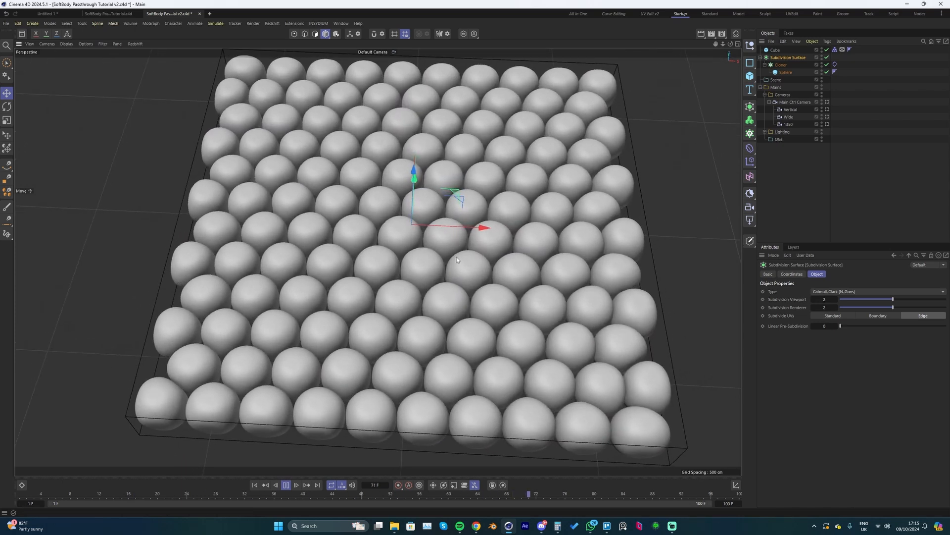
pyautogui.keyDown('alt'); pyautogui.moveTo(456, 257); pyautogui.dragTo(460, 276); pyautogui.keyUp('alt')
pyautogui.press('F8')
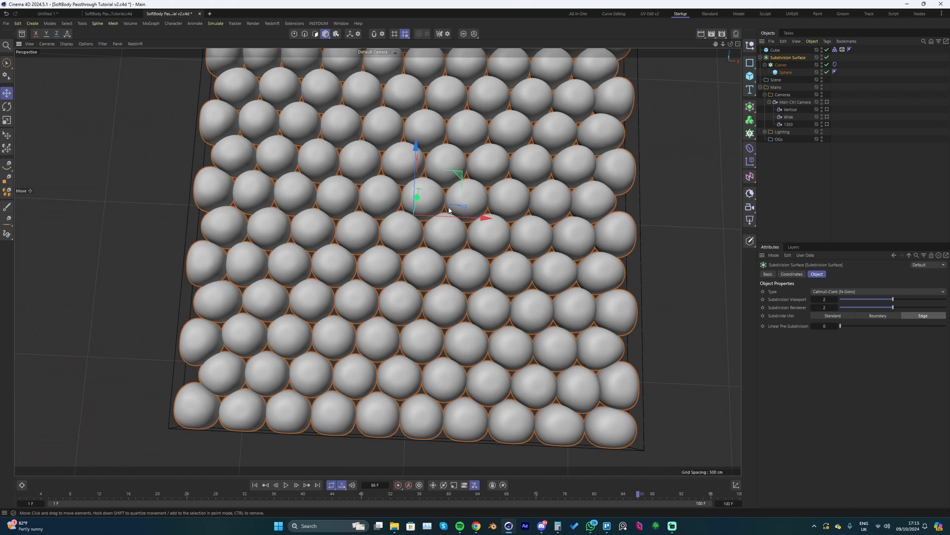
pyautogui.click(389, 55)
pyautogui.click(403, 79)
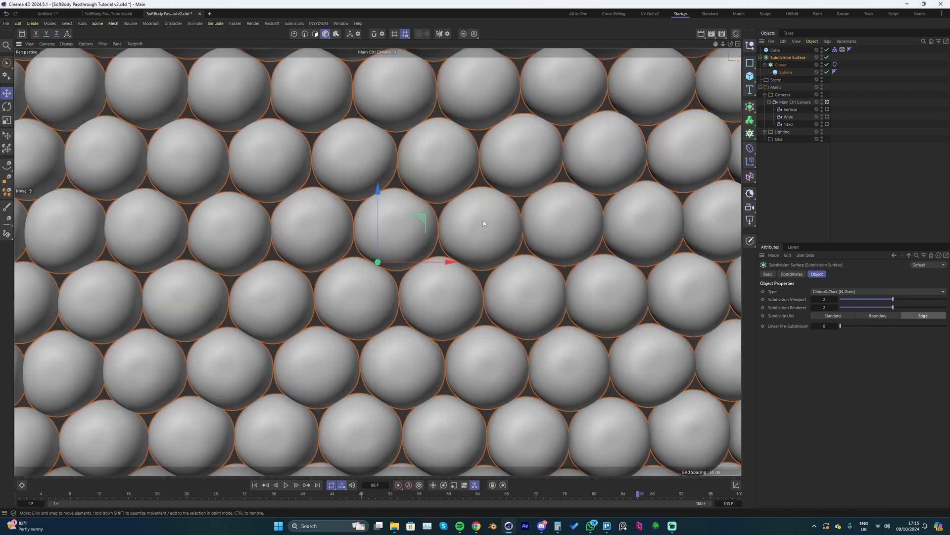
# - Set the Subdivision Surface's viewport subdivision to 0 and replay the simulation from the first frame
pyautogui.hotkey('shift', 'f')
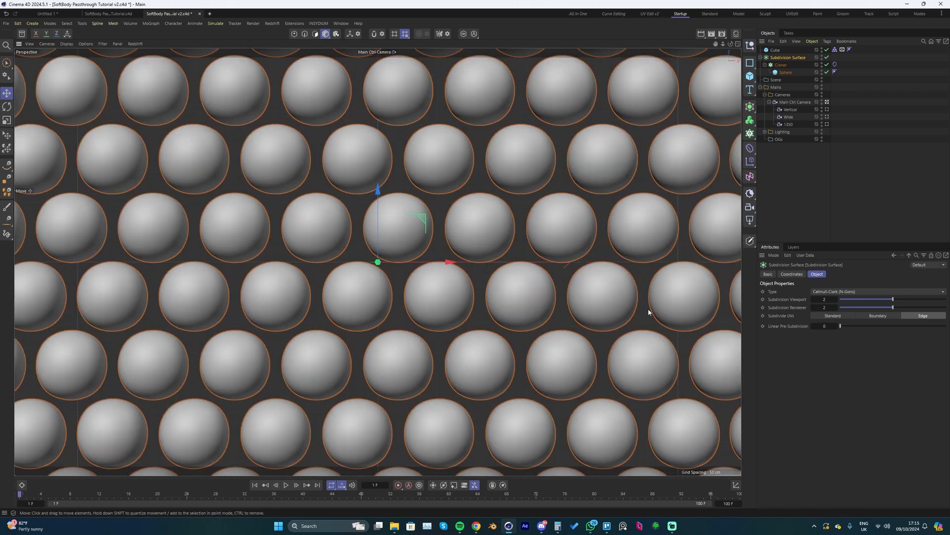
pyautogui.click(867, 300)
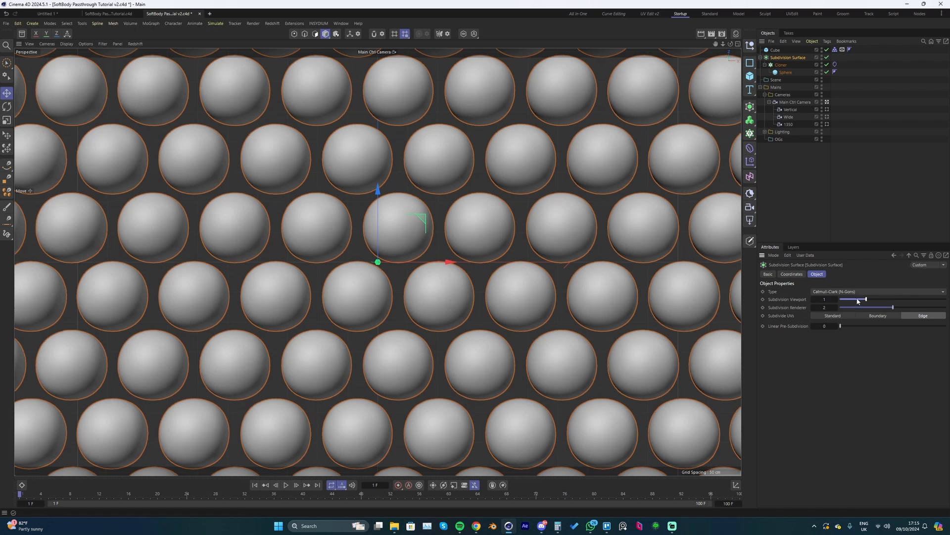
pyautogui.moveTo(858, 301); pyautogui.dragTo(852, 300)
pyautogui.press('F8')
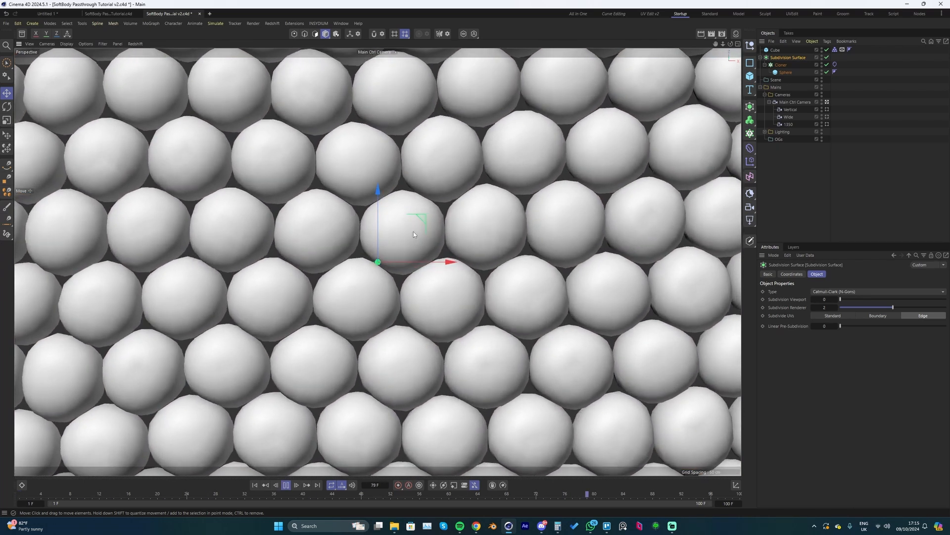
pyautogui.press('F8')
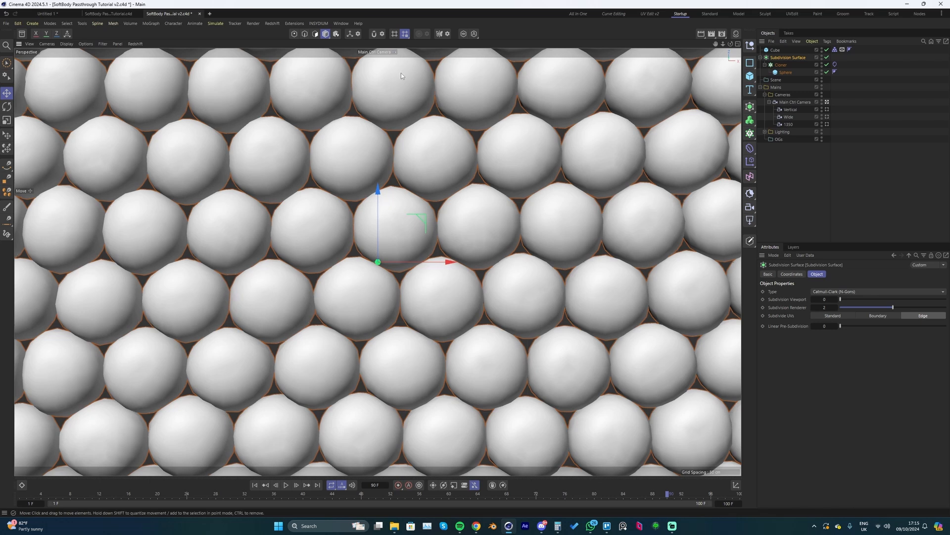
# - Add a Friction force to the scene, adjust its strength and replay the simulation from the first frame
pyautogui.click(216, 23)
pyautogui.moveTo(225, 38)
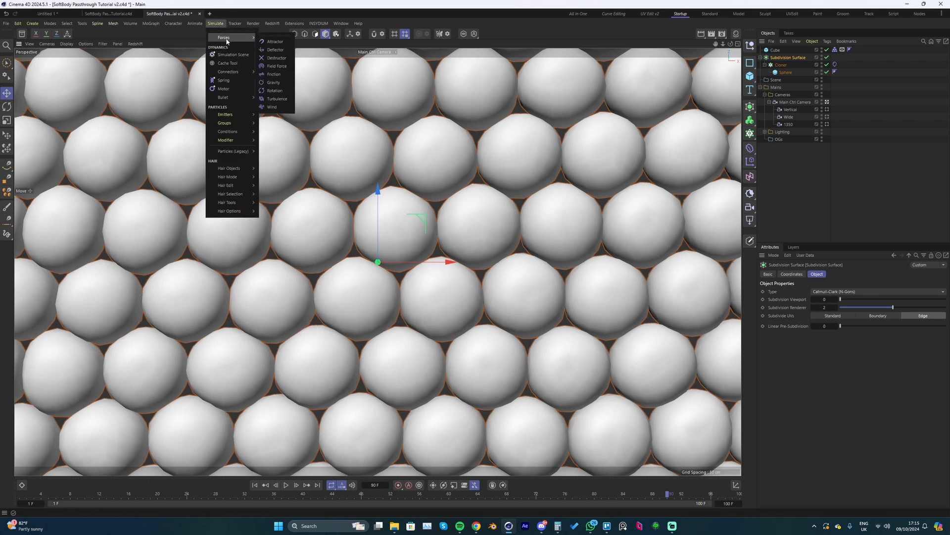
pyautogui.click(275, 75)
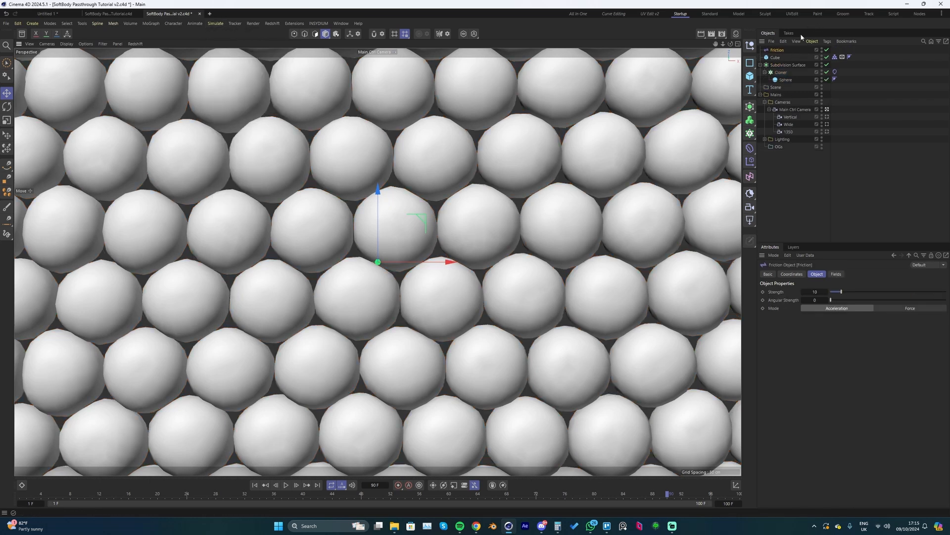
pyautogui.click(814, 292)
pyautogui.hotkey('shift', 'f')
pyautogui.press('F8')
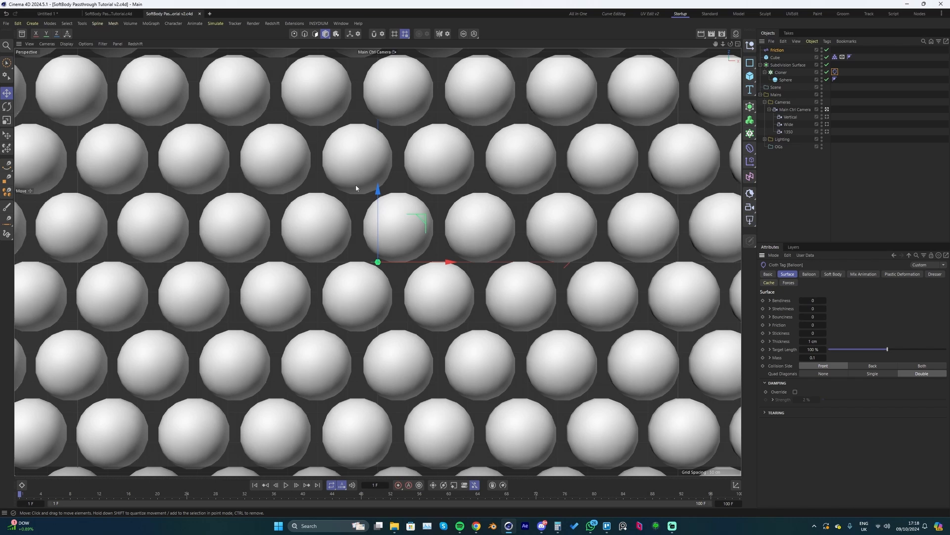
# - Return to the Default Camera, view the grid at an angle and add a new sphere at its centre
pyautogui.click(393, 53)
pyautogui.click(405, 69)
pyautogui.keyDown('alt'); pyautogui.moveTo(513, 193); pyautogui.dragTo(503, 173); pyautogui.keyUp('alt')
pyautogui.click(750, 76)
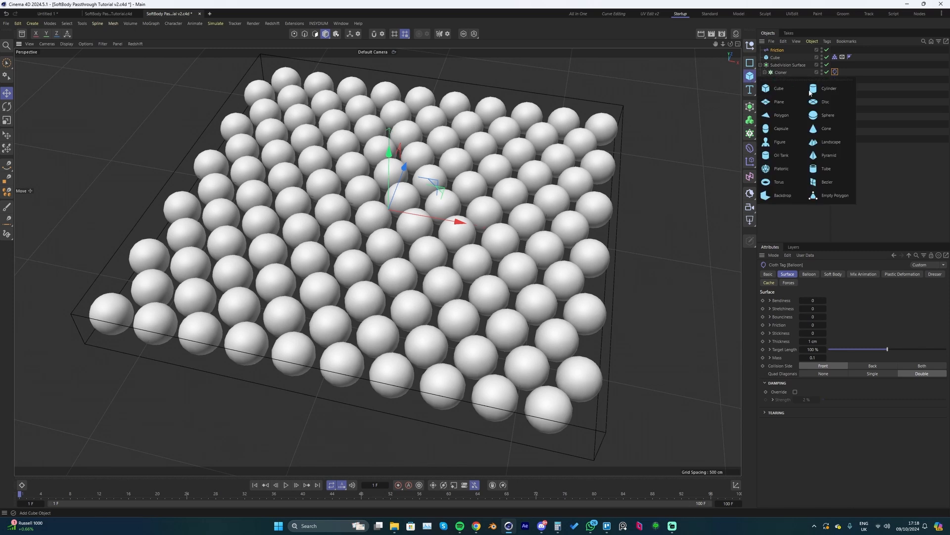
pyautogui.click(822, 115)
pyautogui.scroll(2, 376, 238)
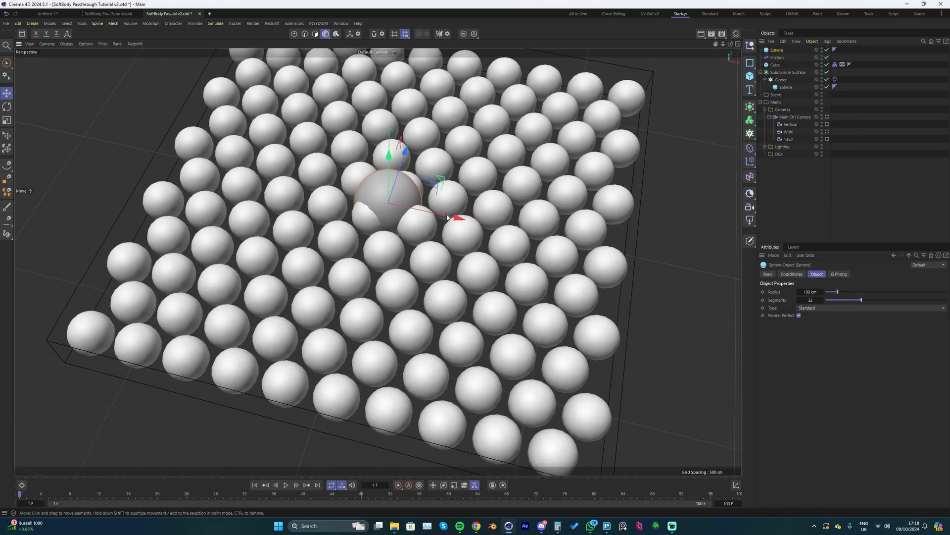
# - Set the new sphere's radius to 60 cm, its segments to 16 and its type to Hexahedron
pyautogui.click(803, 291)
pyautogui.press('BackSpace')
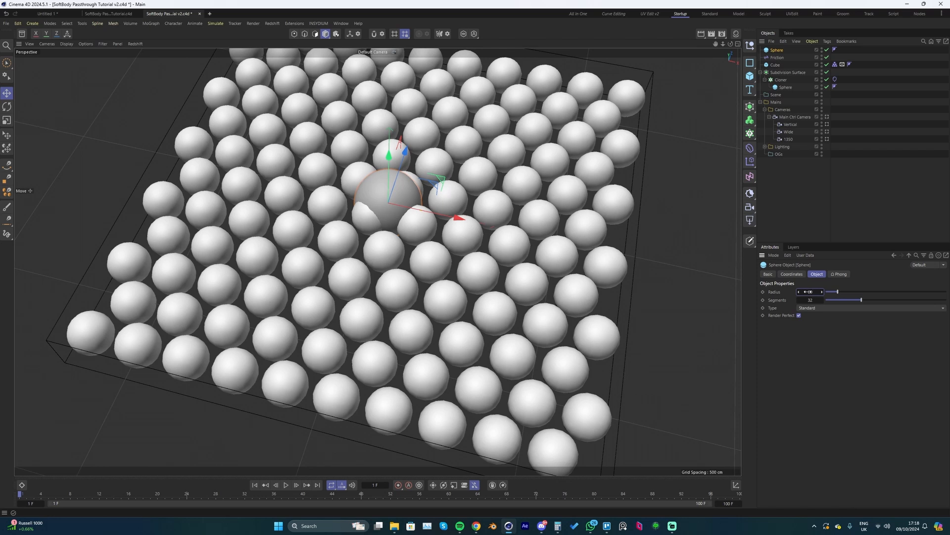
pyautogui.press('Tab')
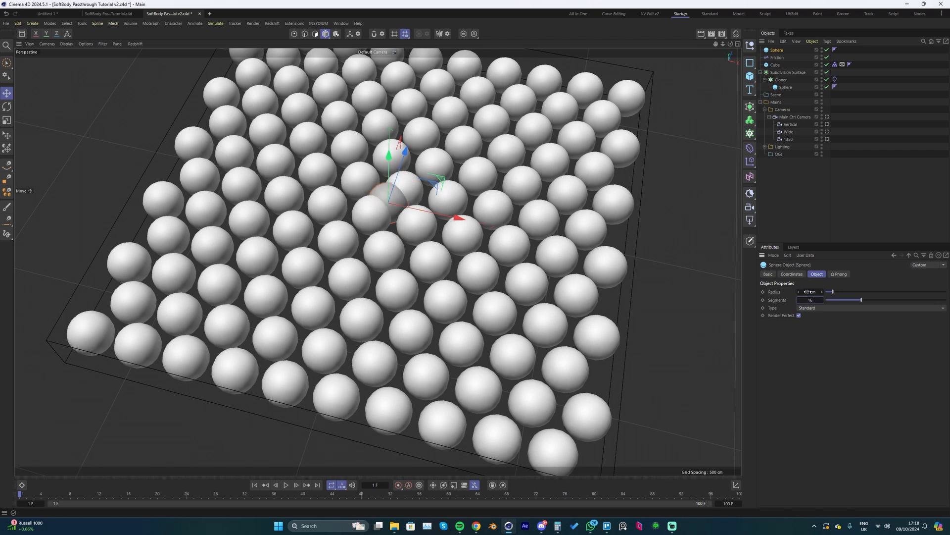
pyautogui.click(810, 307)
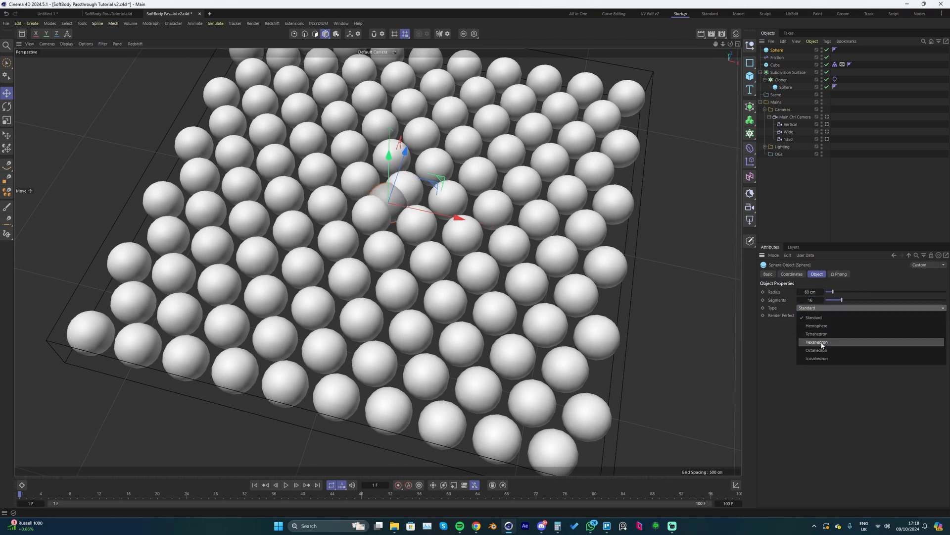
pyautogui.click(814, 334)
# - Move the new sphere into the grid's corner at about X 577 cm, Z 628 cm and keyframe its X and Z position at frame 1
pyautogui.keyDown('alt'); pyautogui.moveTo(380, 250); pyautogui.dragTo(482, 249); pyautogui.keyUp('alt')
pyautogui.keyDown('alt'); pyautogui.moveTo(393, 230); pyautogui.dragTo(601, 130); pyautogui.keyUp('alt')
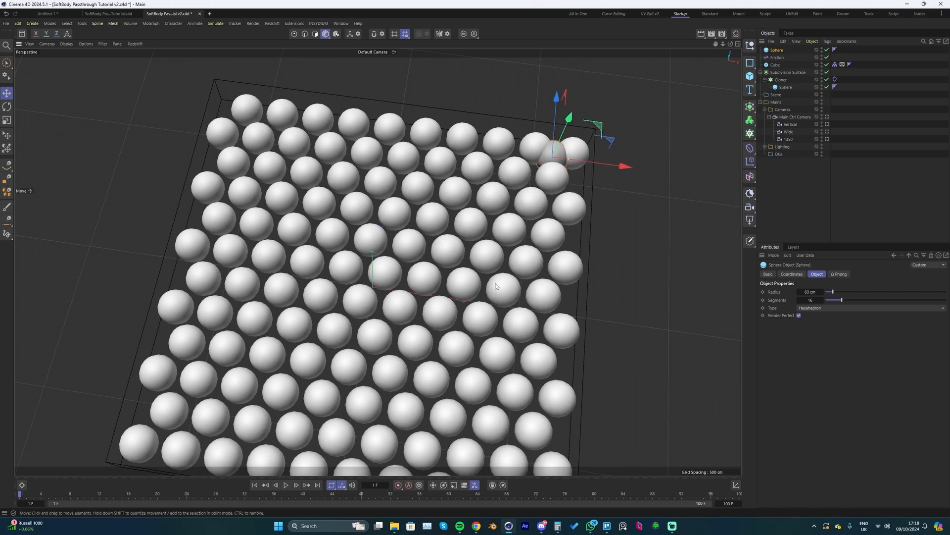
pyautogui.keyDown('alt'); pyautogui.moveTo(485, 187); pyautogui.dragTo(495, 235); pyautogui.keyUp('alt')
pyautogui.scroll(2, 497, 220)
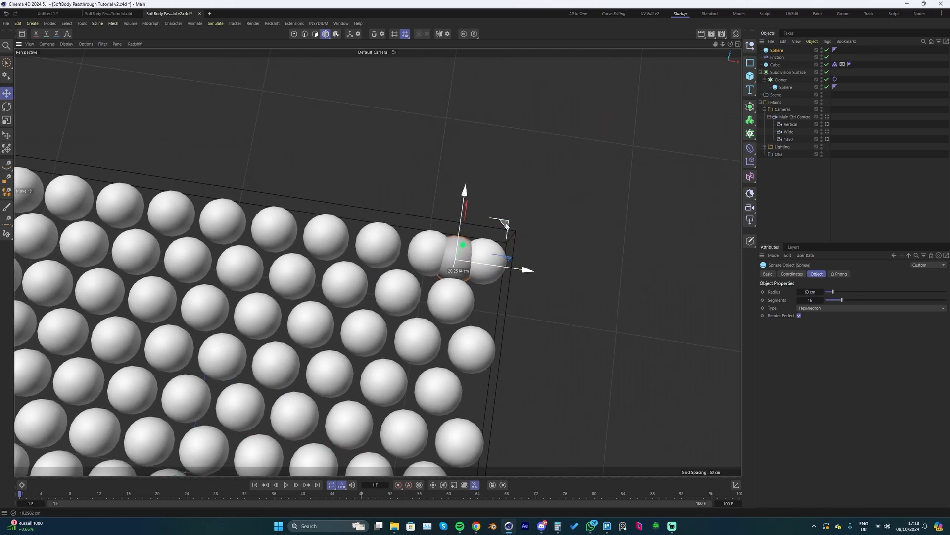
pyautogui.scroll(1, 519, 282)
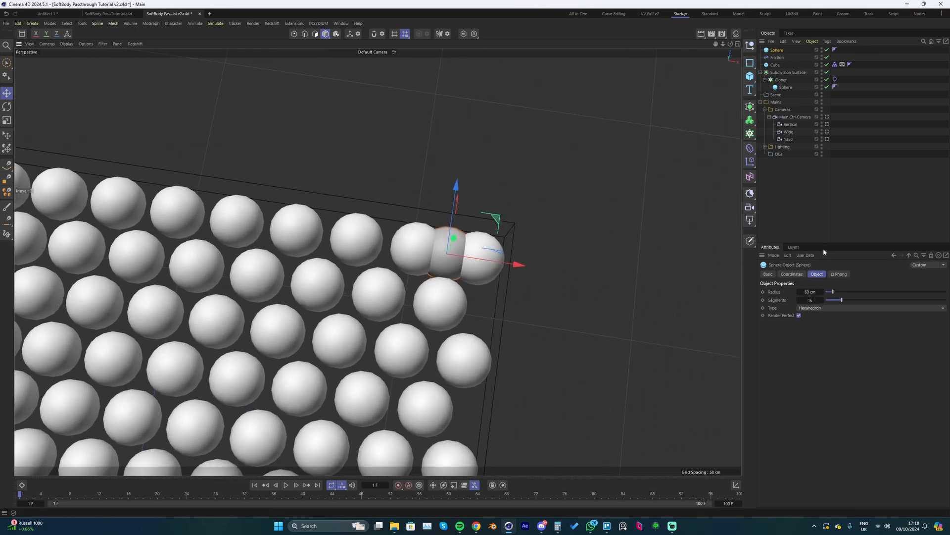
pyautogui.click(791, 274)
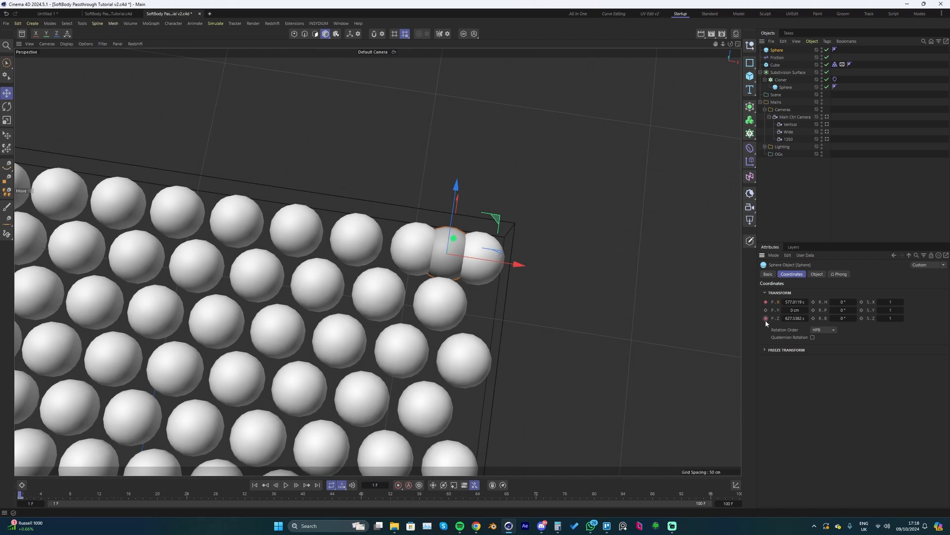
pyautogui.scroll(-1, 378, 318)
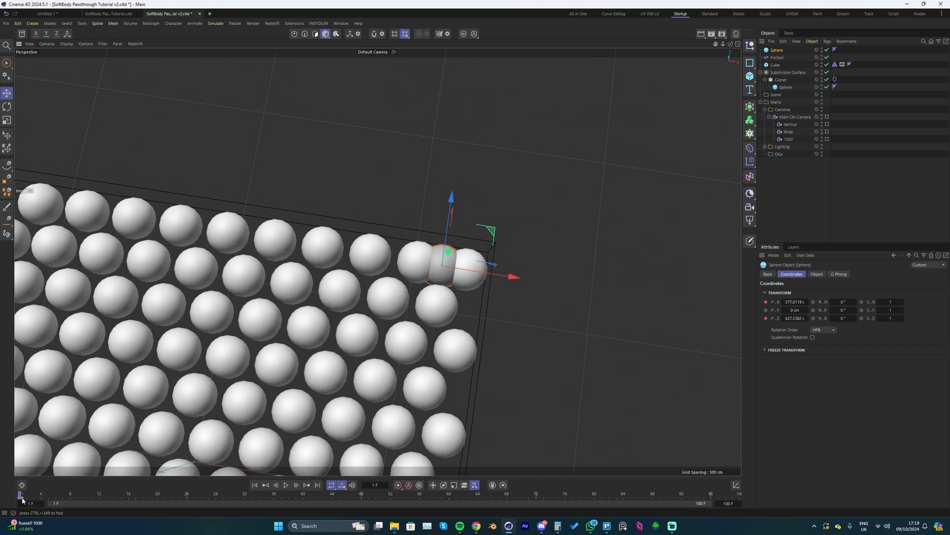
# - At frame 16, move the sphere to about X 263 cm, Z 98 cm and keyframe its X and Z position
pyautogui.keyDown('alt'); pyautogui.moveTo(366, 368); pyautogui.dragTo(395, 336); pyautogui.keyUp('alt')
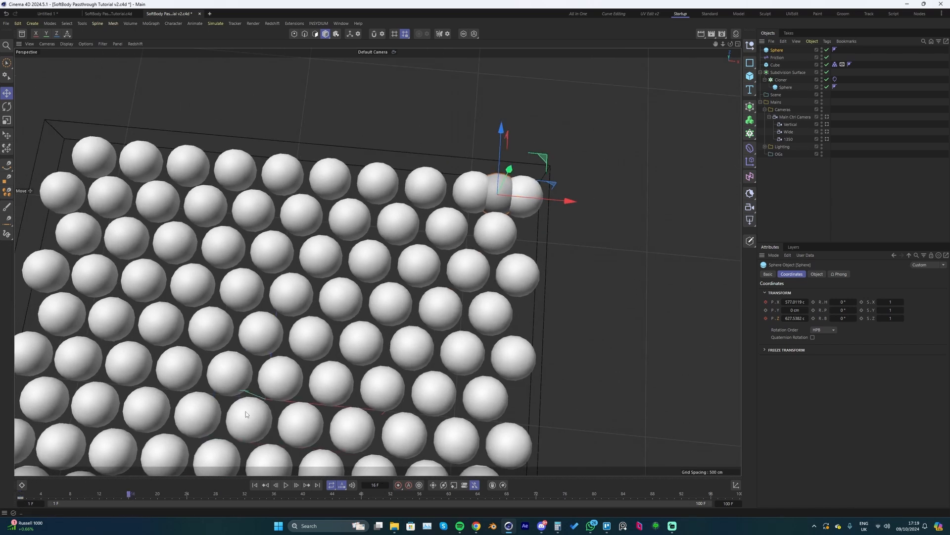
pyautogui.click(128, 496)
pyautogui.moveTo(525, 178); pyautogui.dragTo(417, 330)
pyautogui.keyDown('alt'); pyautogui.moveTo(411, 341); pyautogui.dragTo(425, 323, button='middle'); pyautogui.keyUp('alt')
pyautogui.click(765, 318)
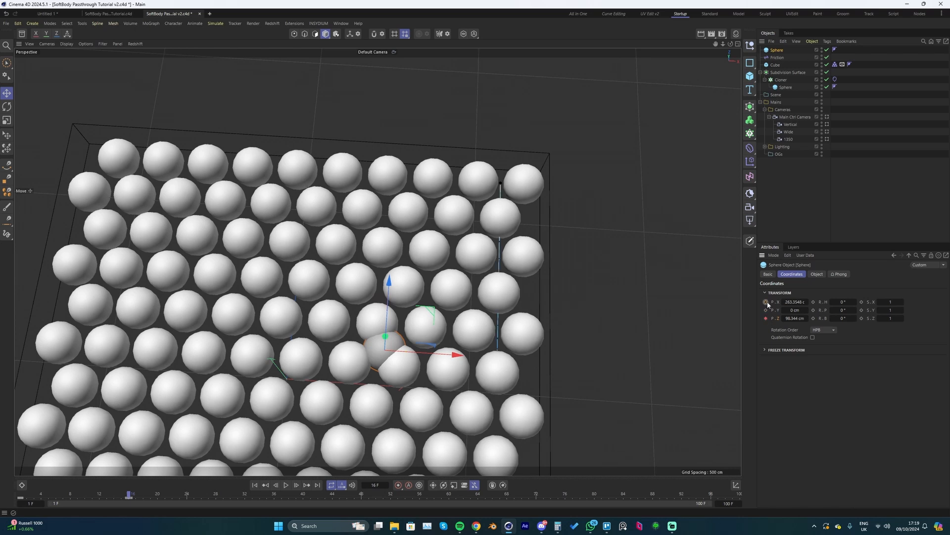
pyautogui.click(766, 302)
# - At frame 30, move the sphere to about X -183 cm, Z -5 cm and keyframe its X and Z position
pyautogui.keyDown('alt'); pyautogui.moveTo(353, 386); pyautogui.dragTo(404, 306, button='middle'); pyautogui.keyUp('alt')
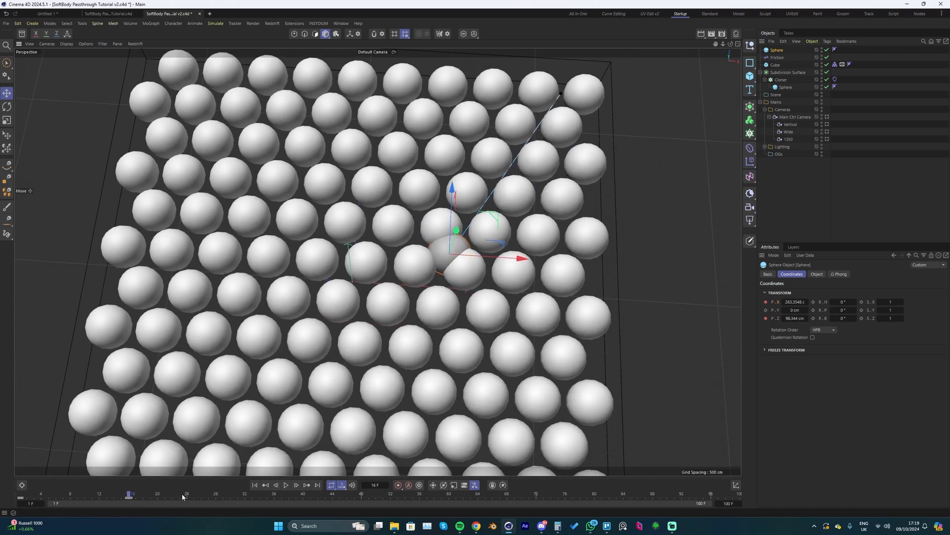
pyautogui.click(231, 496)
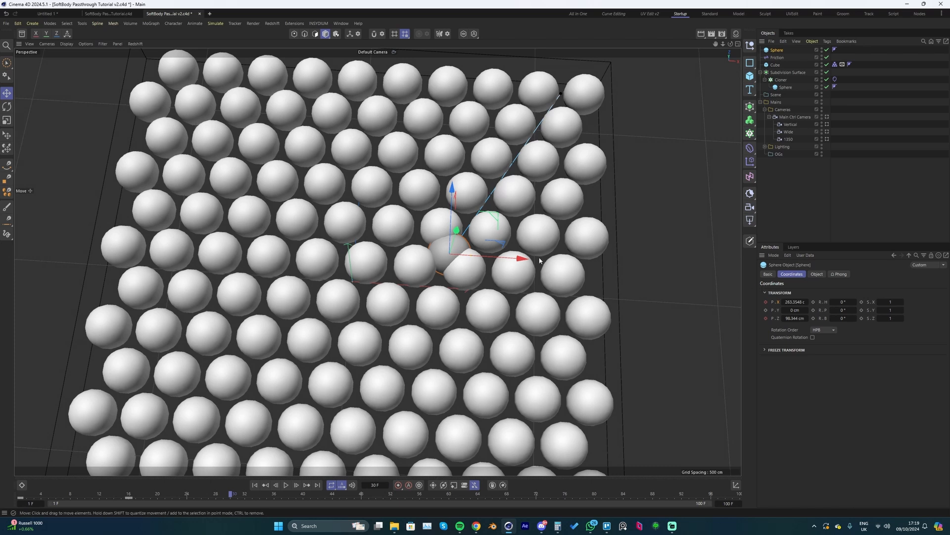
pyautogui.moveTo(499, 215); pyautogui.dragTo(336, 242)
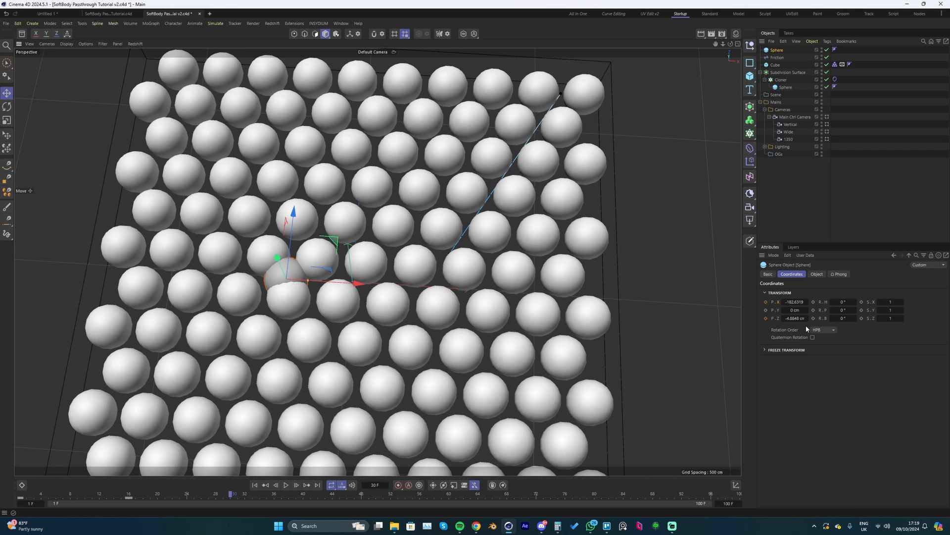
pyautogui.click(765, 318)
# - At frame 52, keyframe the sphere near the opposite corner at about X -515 cm, Z -527 cm and play the simulation
pyautogui.click(390, 495)
pyautogui.moveTo(335, 271); pyautogui.dragTo(194, 413)
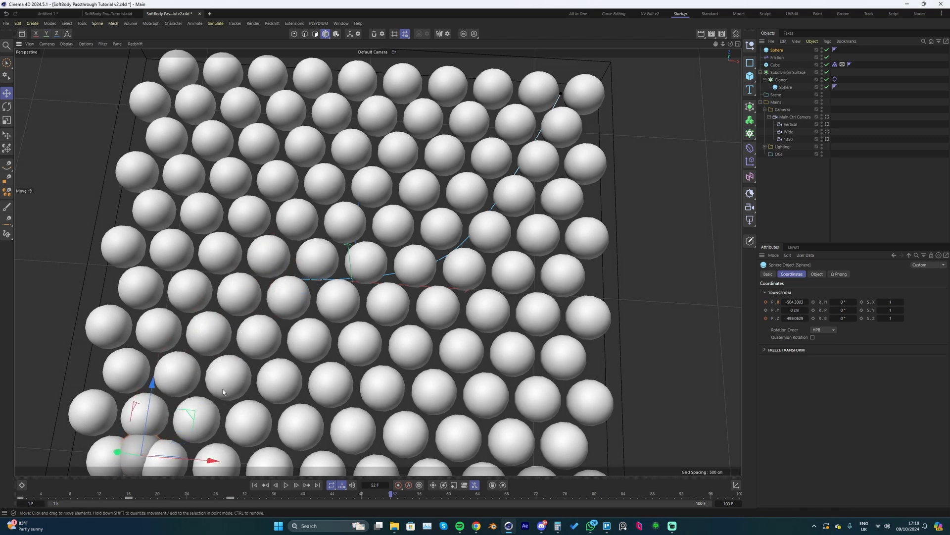
pyautogui.keyDown('alt'); pyautogui.moveTo(195, 412); pyautogui.dragTo(258, 353, button='middle'); pyautogui.keyUp('alt')
pyautogui.moveTo(258, 353); pyautogui.dragTo(255, 359)
pyautogui.moveTo(255, 362); pyautogui.dragTo(255, 363)
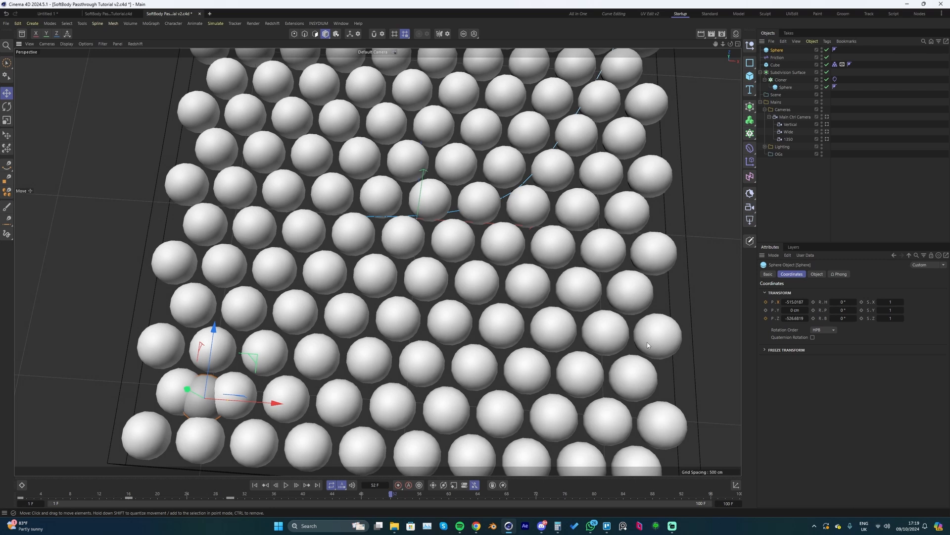
pyautogui.click(767, 318)
pyautogui.press('F8')
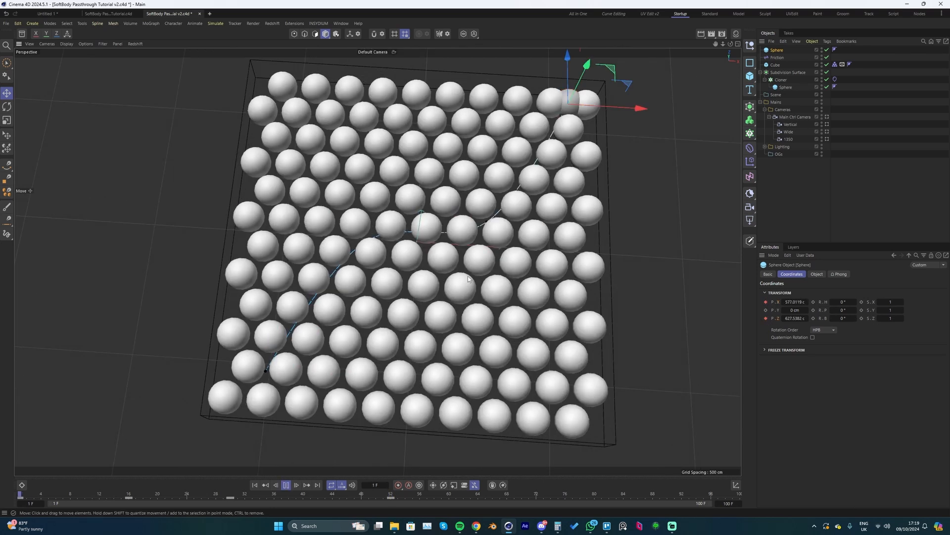
pyautogui.press('F8')
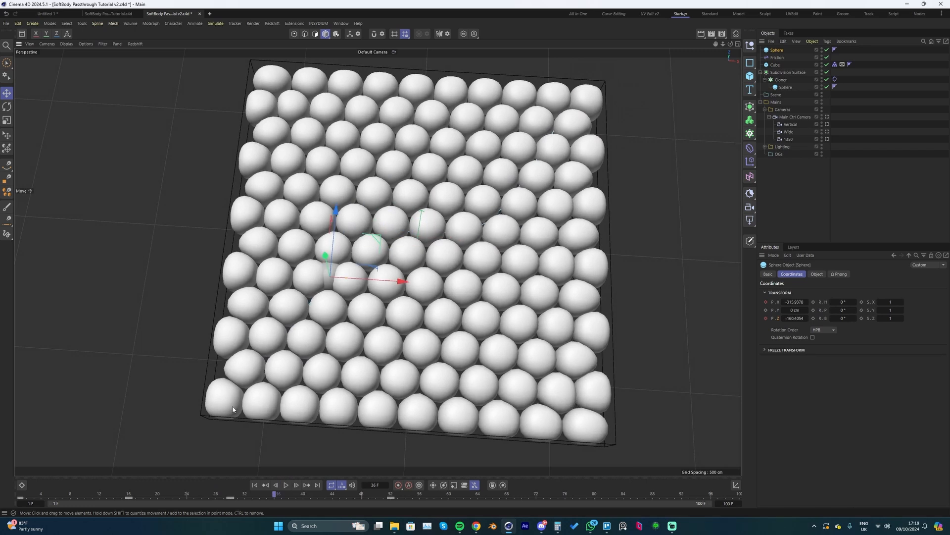
# - Shift the sphere's two middle keyframes four frames to frames 20 and 34, save the project and play the simulation
pyautogui.moveTo(130, 499); pyautogui.dragTo(262, 499)
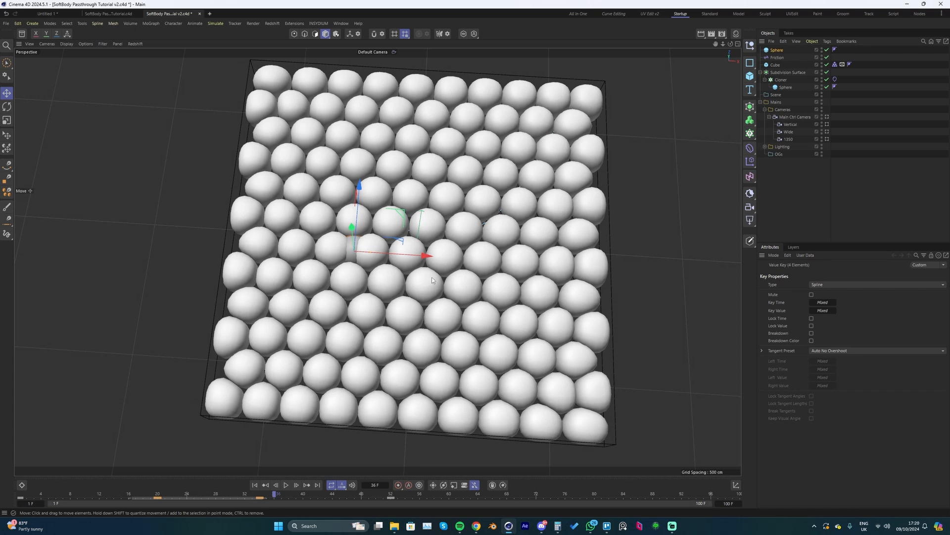
pyautogui.hotkey('shift', 'f')
pyautogui.hotkey('ctrl', 's')
pyautogui.press('F8')
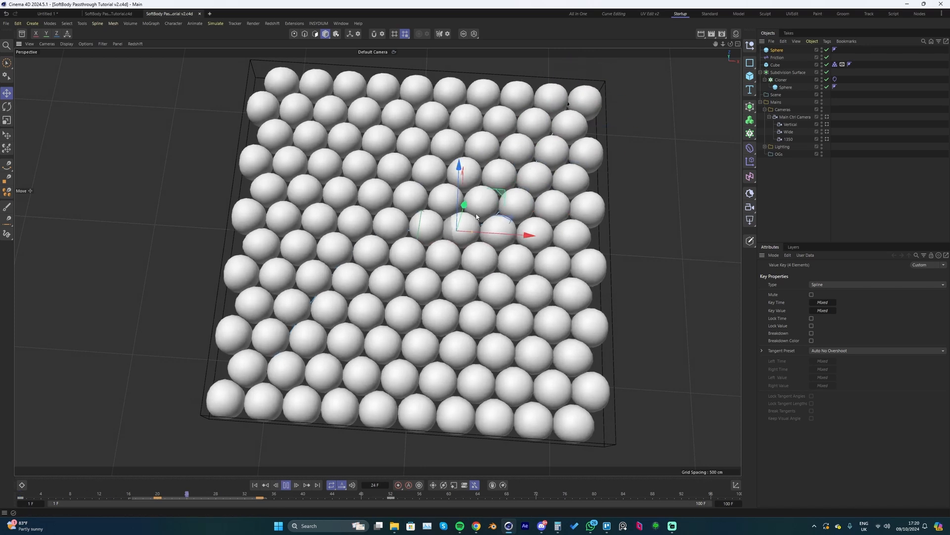
pyautogui.press('F8')
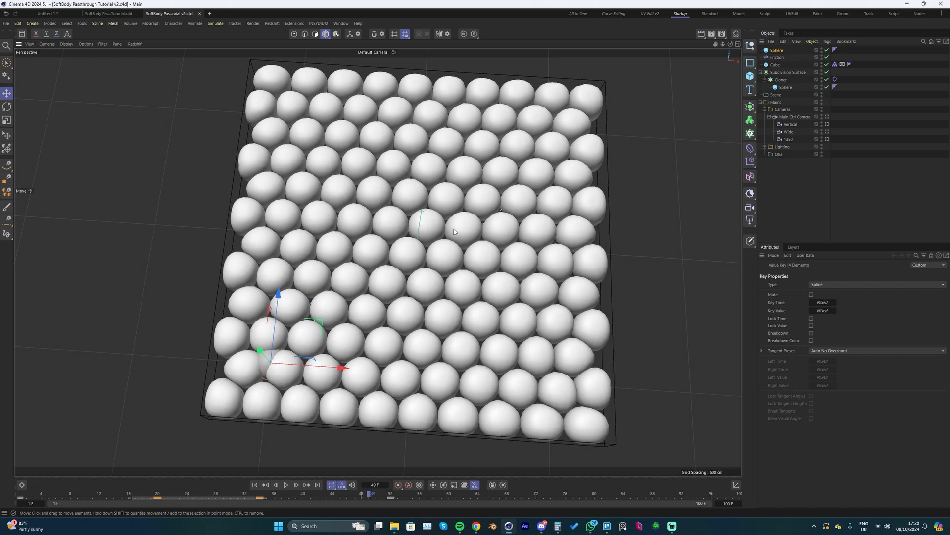
pyautogui.hotkey('shift', 'f')
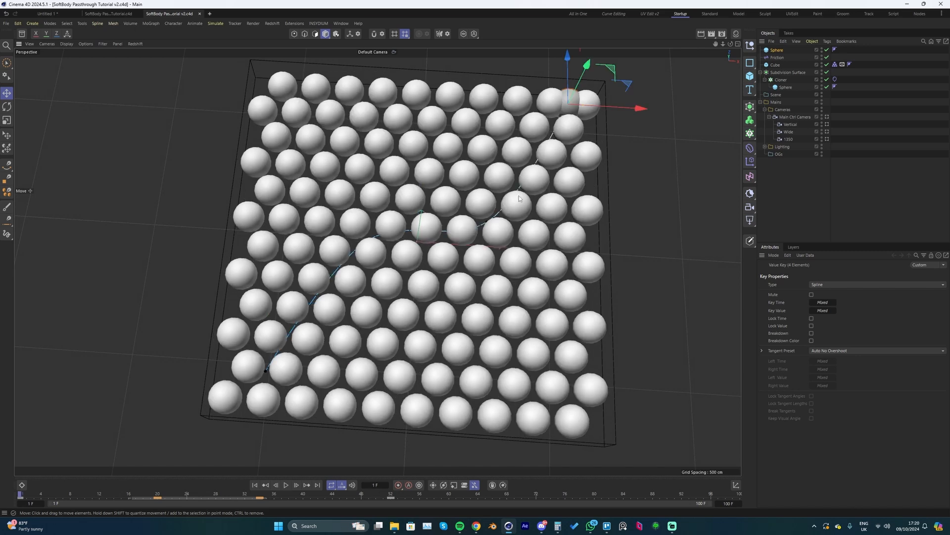
# - Add a Balloon simulation tag to the keyframed sphere, with Friction 0 and Thickness 1 cm
pyautogui.scroll(10, 519, 198)
pyautogui.rightClick(776, 50)
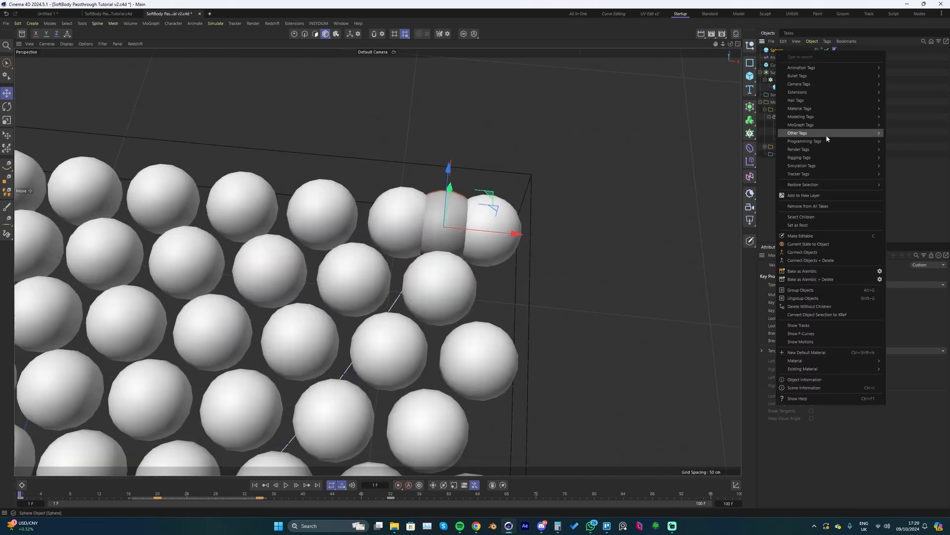
pyautogui.moveTo(817, 169)
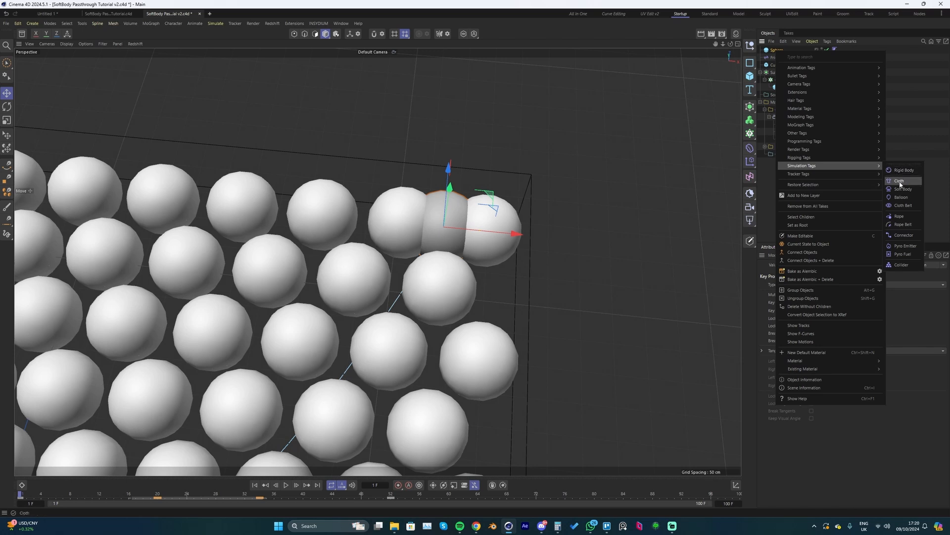
pyautogui.click(902, 197)
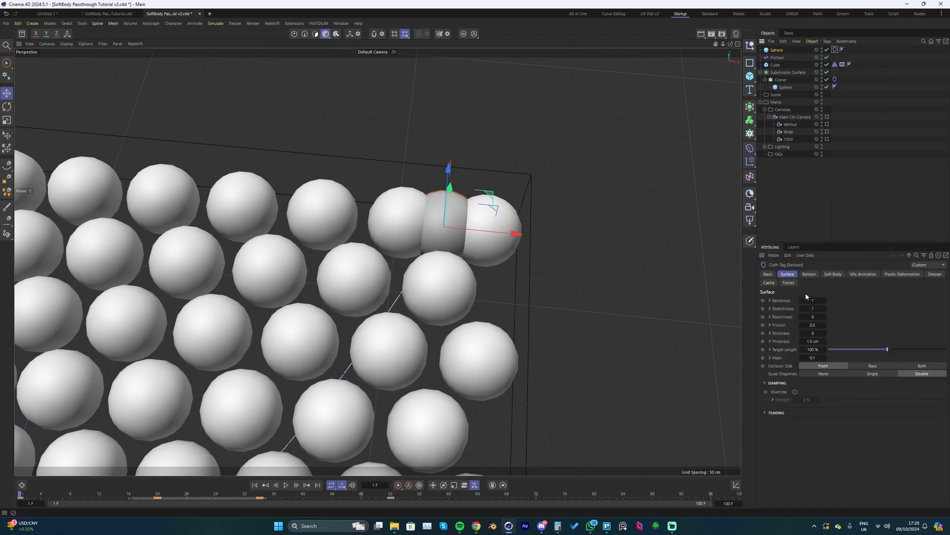
pyautogui.click(815, 325)
pyautogui.click(812, 341)
pyautogui.click(810, 275)
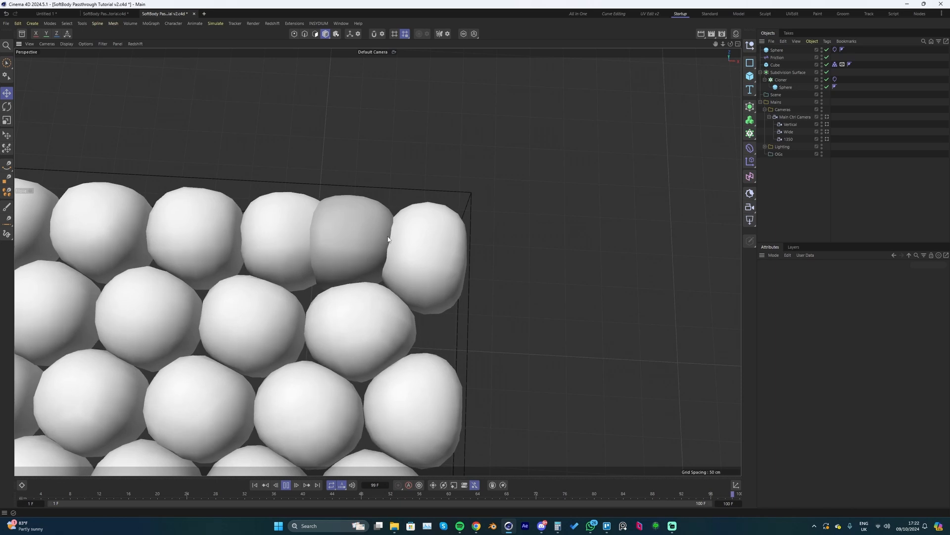
# - At frame 1, move the keyframed sphere outside the grid to about Z 723 cm and keyframe its Z position
pyautogui.hotkey('shift', 'f')
pyautogui.click(370, 249)
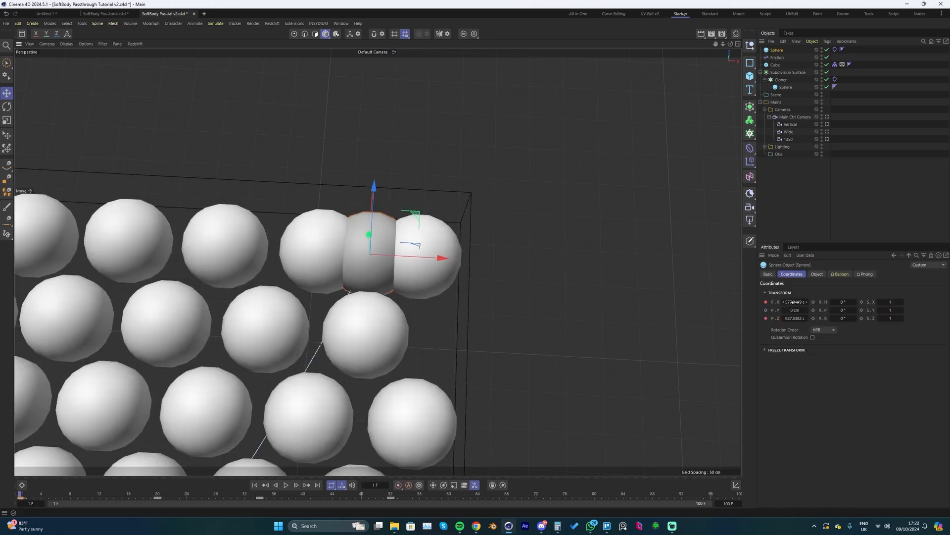
pyautogui.keyDown('alt'); pyautogui.moveTo(516, 295); pyautogui.dragTo(502, 184); pyautogui.keyUp('alt')
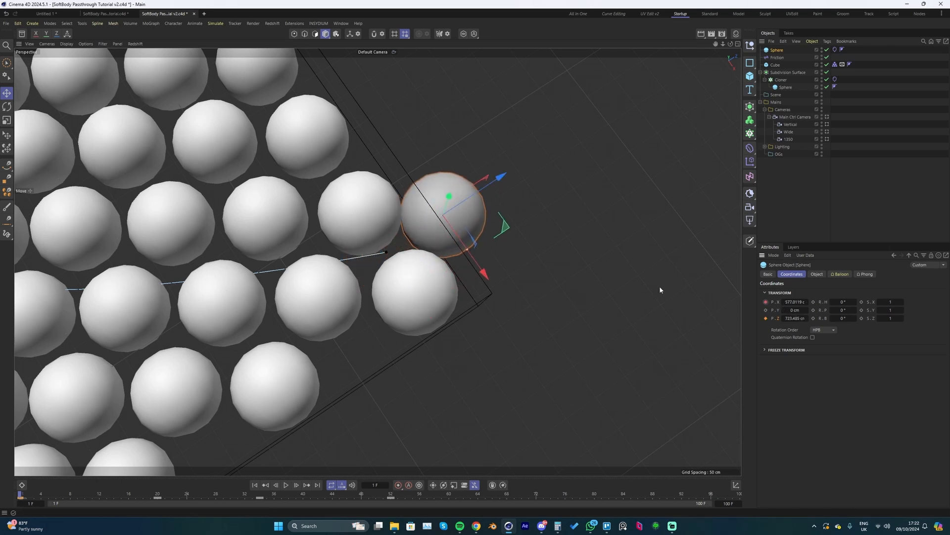
pyautogui.keyDown('alt'); pyautogui.moveTo(413, 269); pyautogui.dragTo(458, 261); pyautogui.keyUp('alt')
pyautogui.click(768, 320)
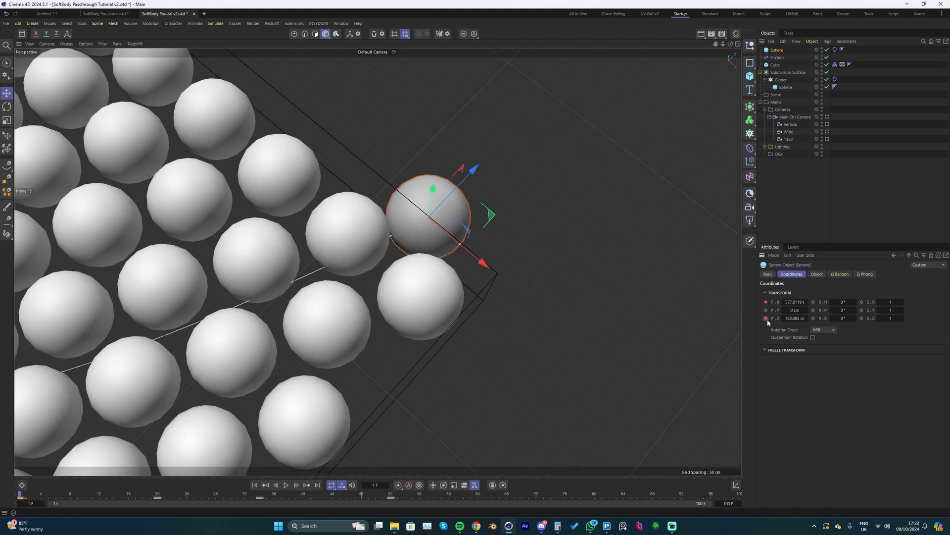
pyautogui.keyDown('alt'); pyautogui.moveTo(377, 281); pyautogui.dragTo(424, 231); pyautogui.keyUp('alt')
# - Play the simulation from frame 1 and examine whether the balloon sphere follows its keyframed path
pyautogui.press('F8')
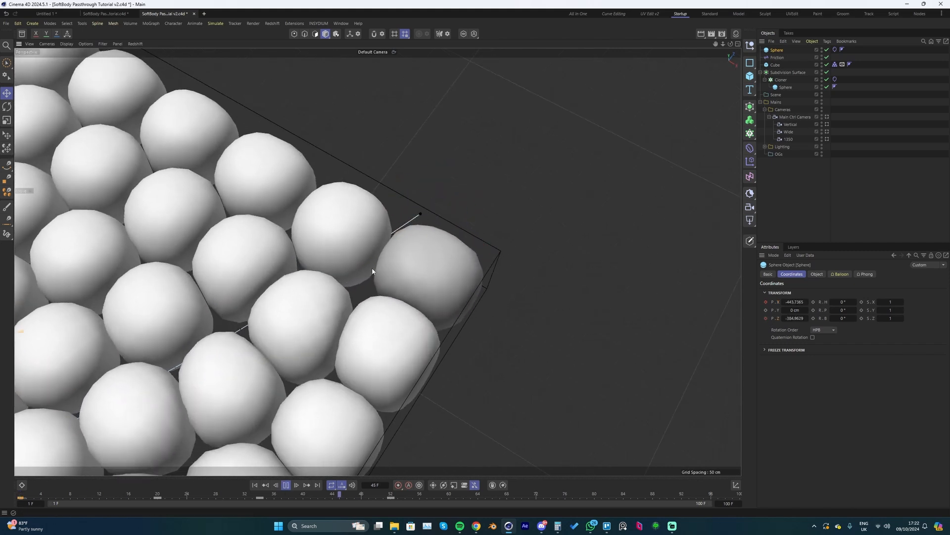
pyautogui.press('F8')
pyautogui.keyDown('alt'); pyautogui.moveTo(374, 270); pyautogui.dragTo(417, 266); pyautogui.keyUp('alt')
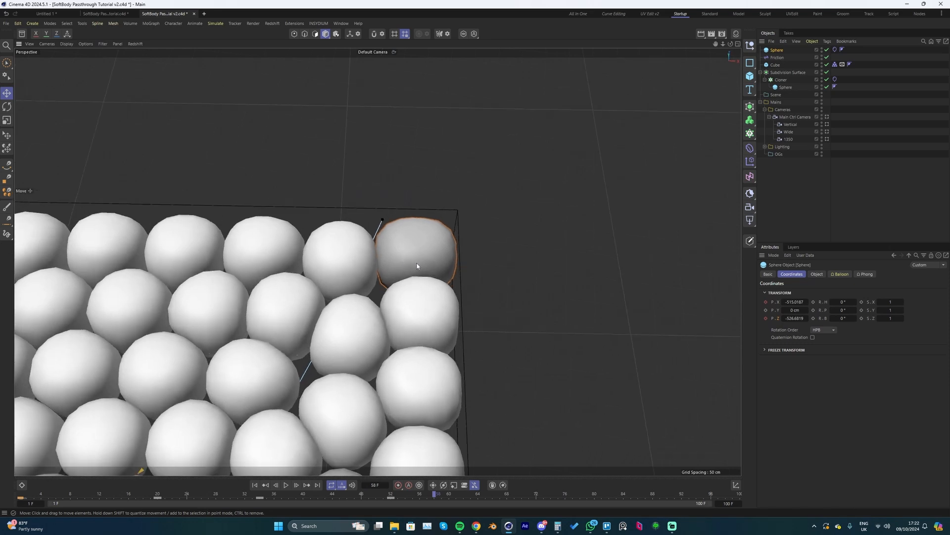
pyautogui.hotkey('shift', 'f')
pyautogui.press('F8')
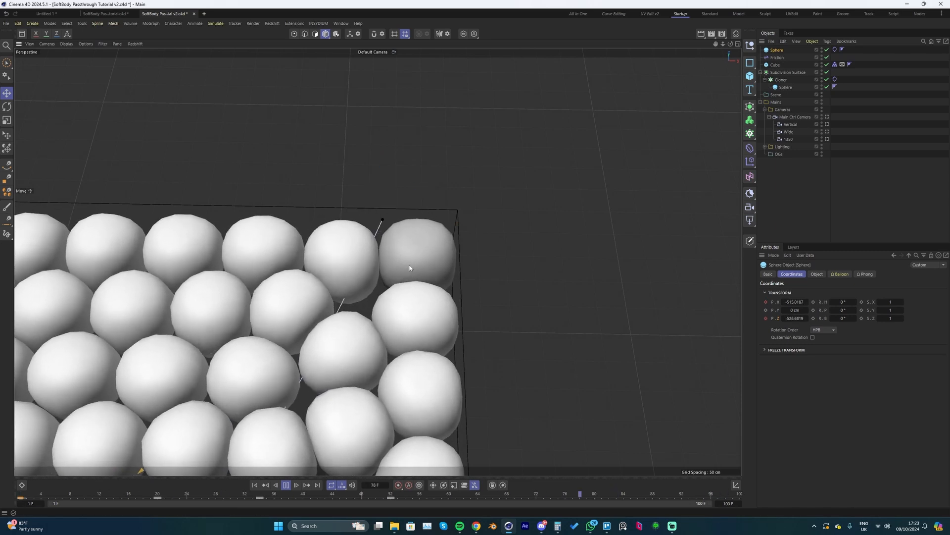
pyautogui.press('F8')
pyautogui.hotkey('shift', 'f')
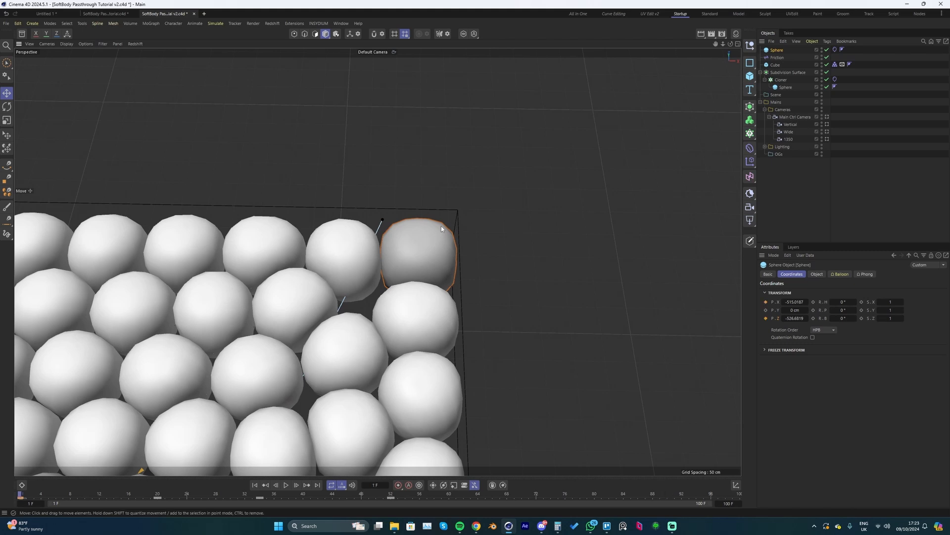
# - Enable With Force under Mix Animation in the keyframed sphere's Balloon tag and play the simulation over the whole grid
pyautogui.click(836, 50)
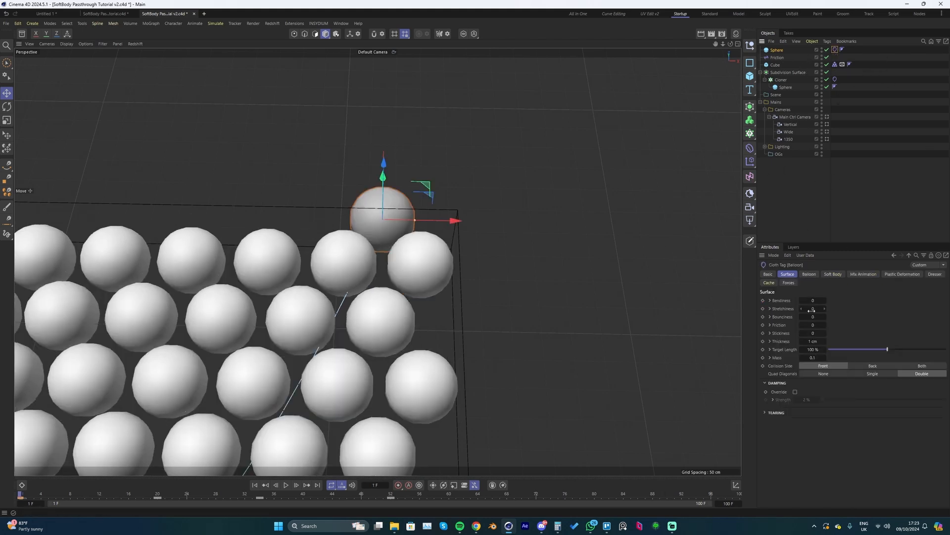
pyautogui.click(855, 275)
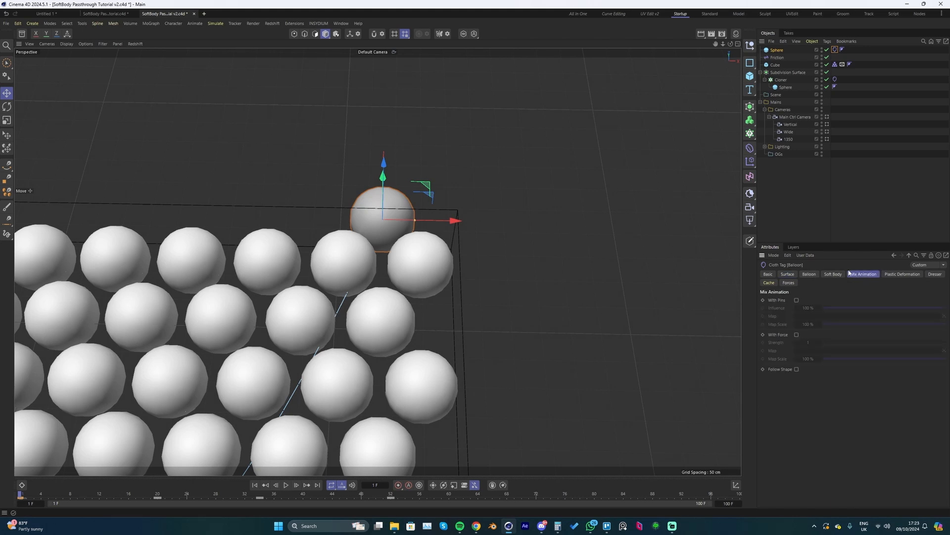
pyautogui.click(797, 335)
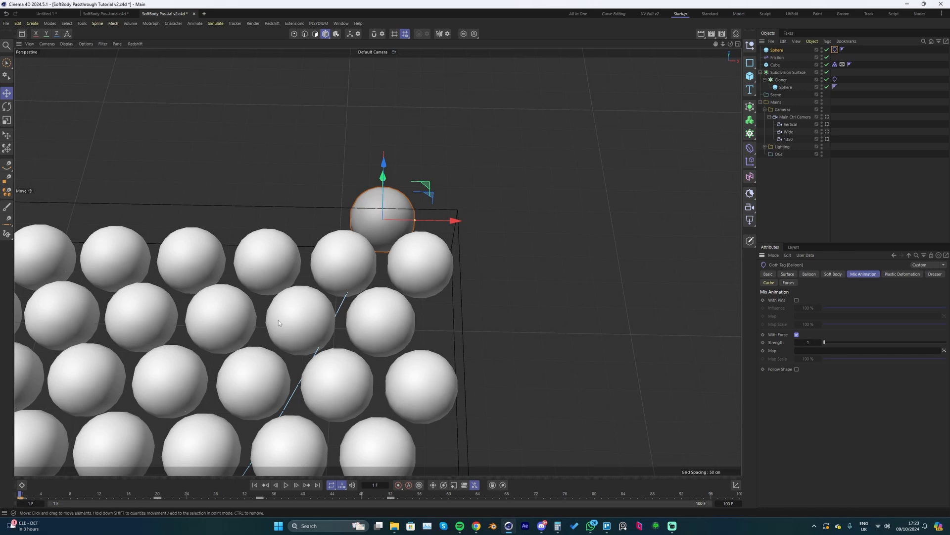
pyautogui.scroll(-2, 359, 345)
pyautogui.keyDown('alt'); pyautogui.moveTo(364, 338); pyautogui.dragTo(492, 197, button='middle'); pyautogui.keyUp('alt')
pyautogui.scroll(-1, 412, 283)
pyautogui.press('F8')
# - Set the With Force strength to 3 and replay the simulation from frame 1
pyautogui.scroll(-2, 429, 281)
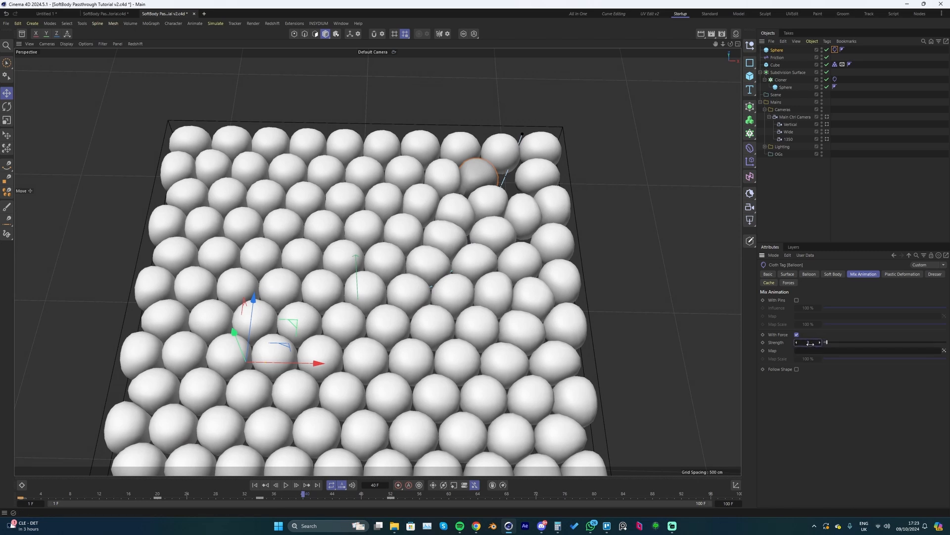
pyautogui.hotkey('shift', 'f')
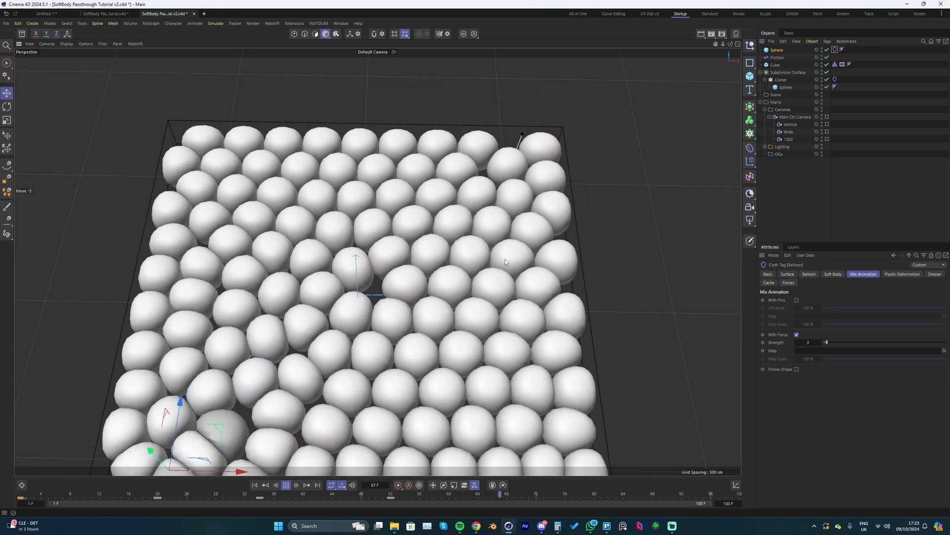
pyautogui.press('F8')
# - Try a With Force strength of 6 and play the simulation
pyautogui.click(811, 343)
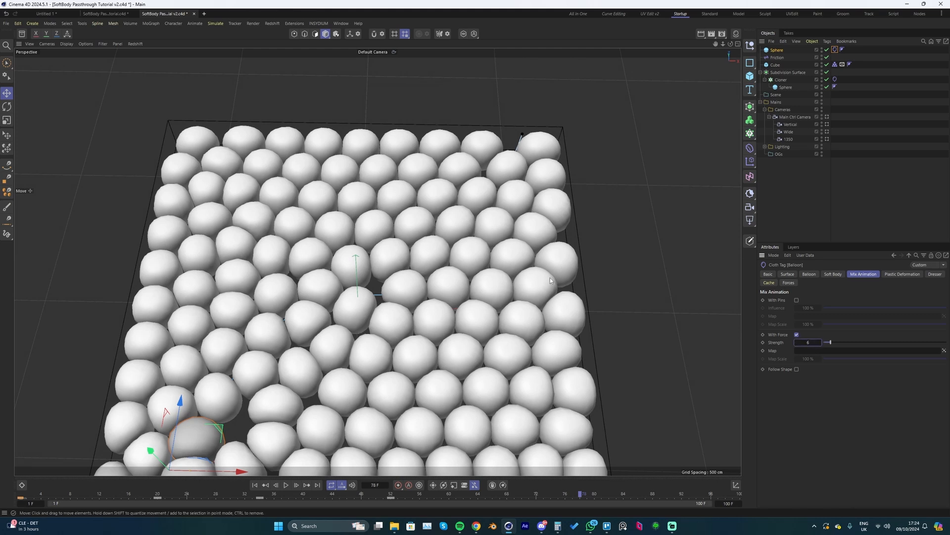
pyautogui.hotkey('shift', 'f')
pyautogui.press('F8')
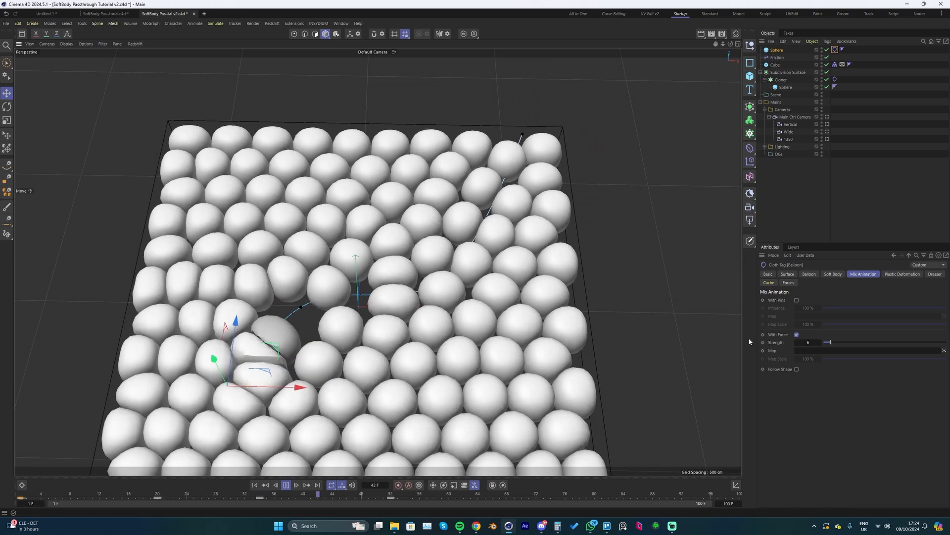
pyautogui.press('F8')
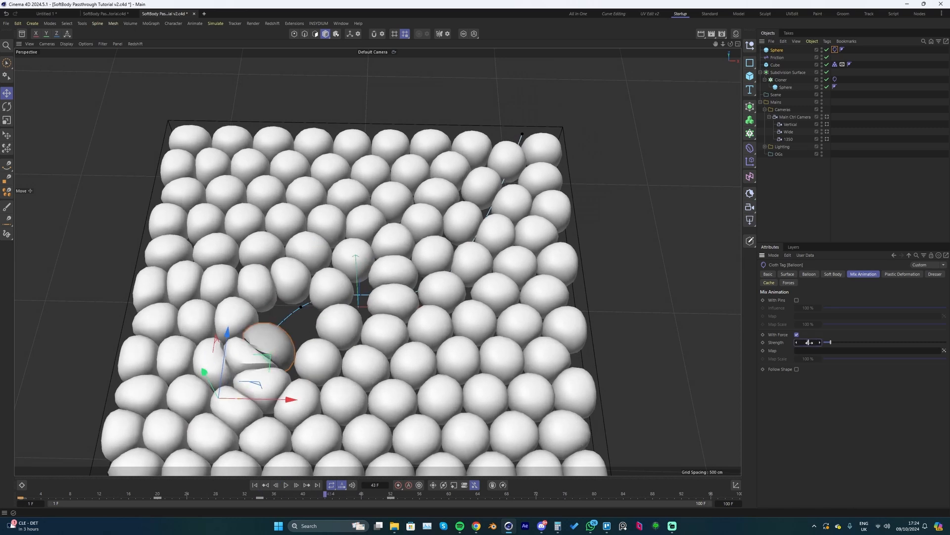
# - Return the With Force strength to 3, save the project and play the simulation up to frame 30
pyautogui.hotkey('shift', 'f')
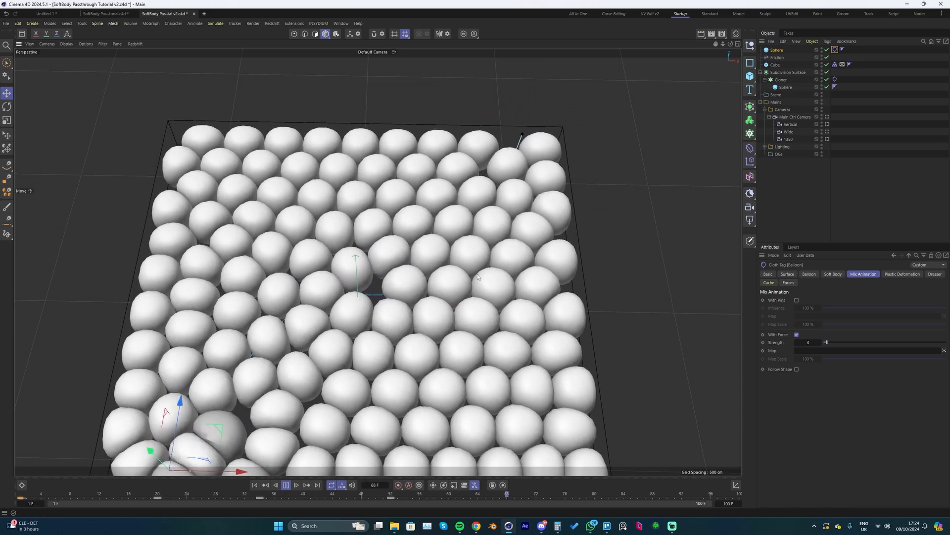
pyautogui.hotkey('shift', 'f')
pyautogui.hotkey('ctrl', 's')
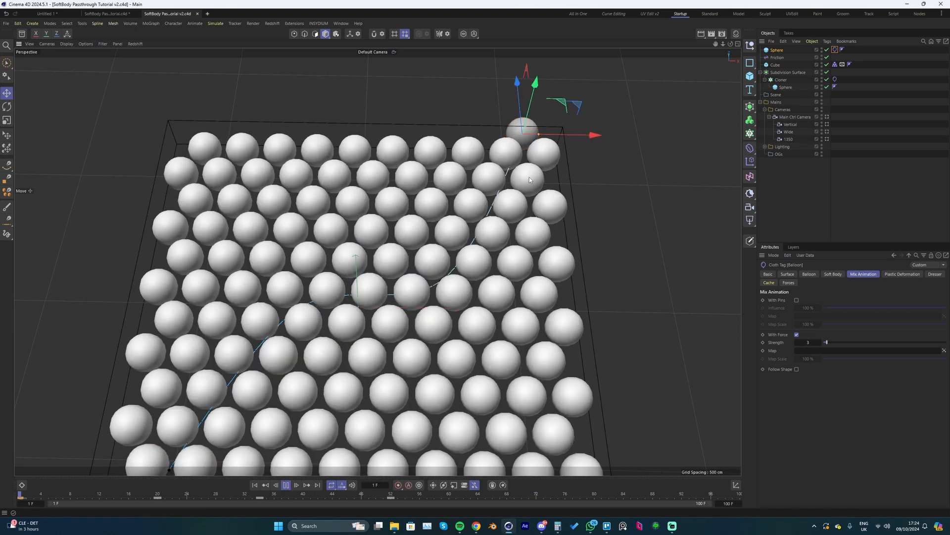
pyautogui.press('F8')
pyautogui.press('F8')
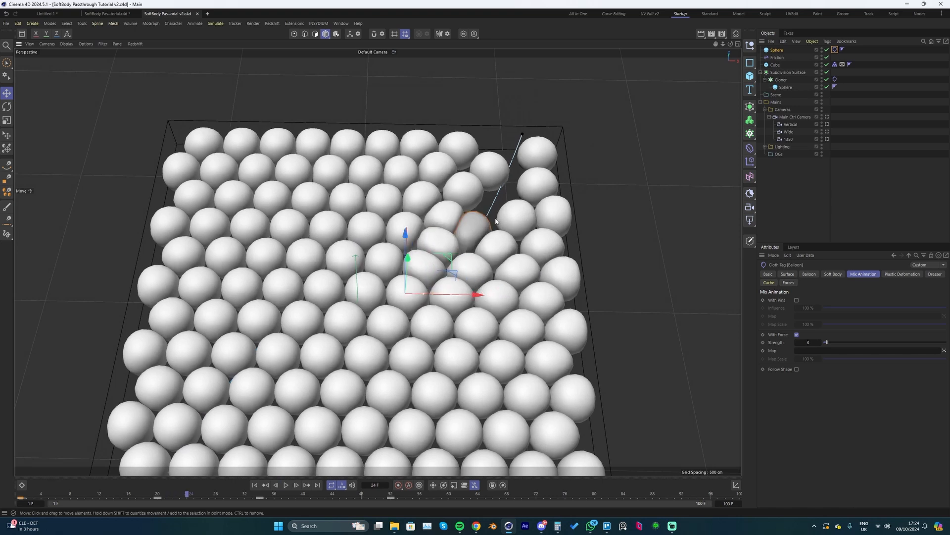
pyautogui.scroll(3, 456, 268)
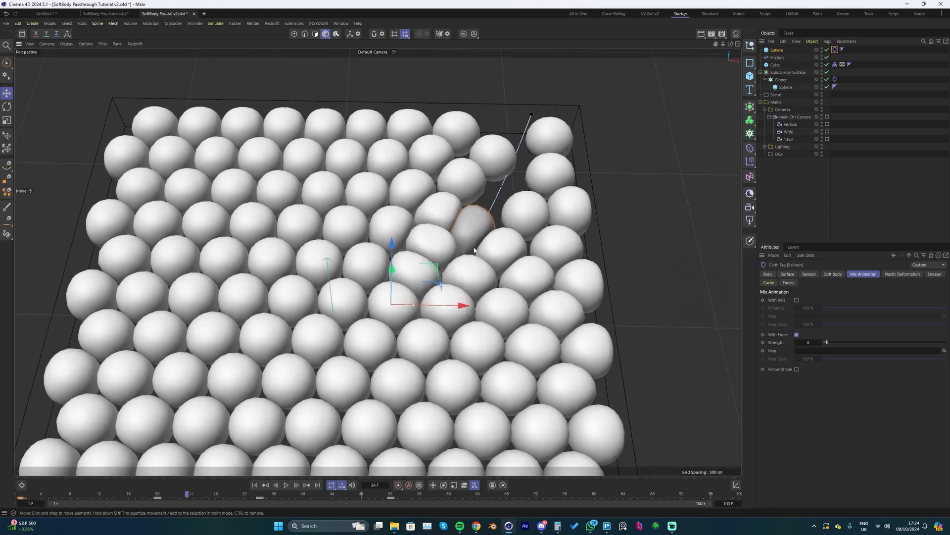
pyautogui.press('F8')
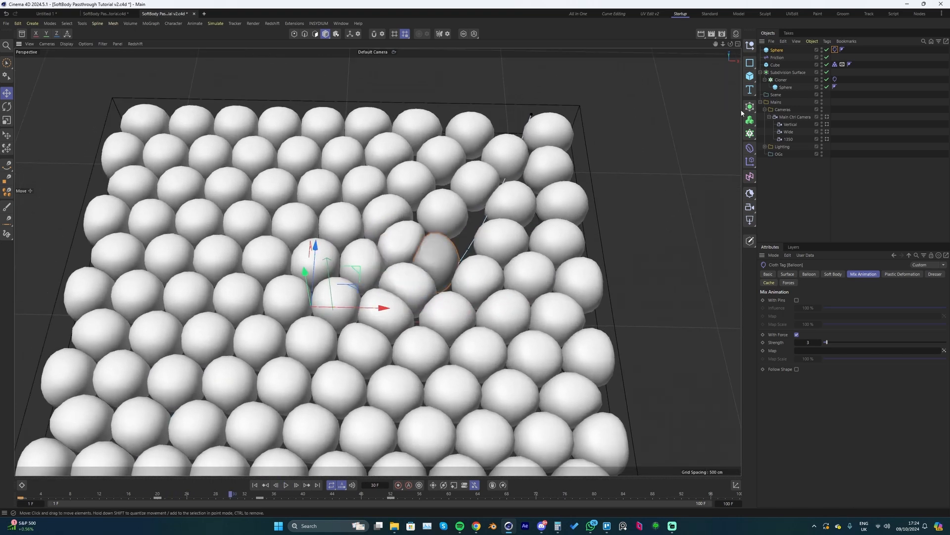
# - Parent the keyframed sphere to a new Subdivision Surface, set the grid's Subdivision Surface viewport level to 2, and save the project at frame 1
pyautogui.click(778, 51)
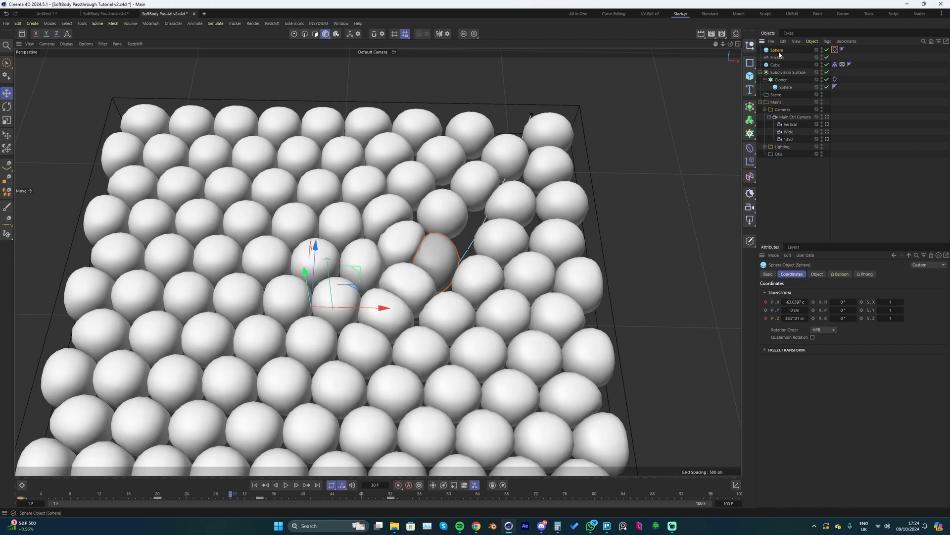
pyautogui.keyDown('alt'); pyautogui.click(750, 108); pyautogui.keyUp('alt')
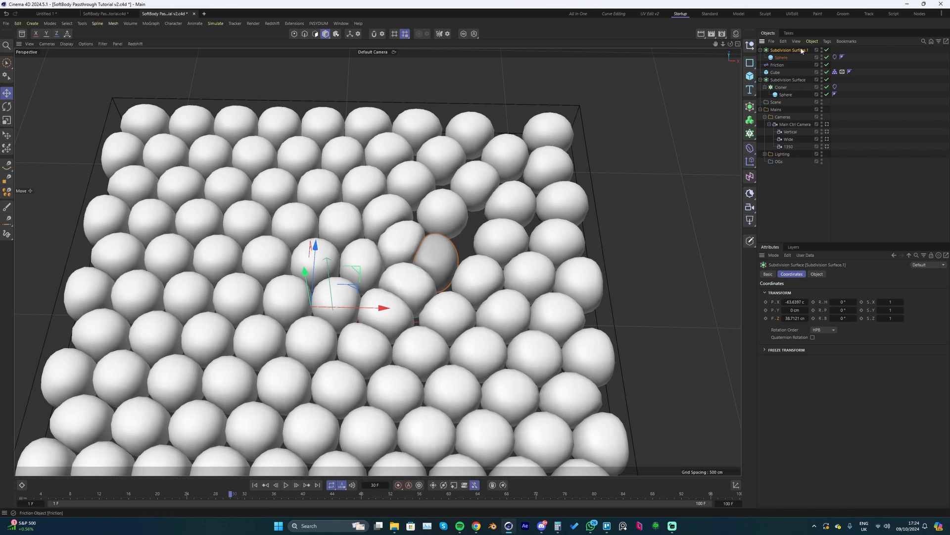
pyautogui.click(787, 80)
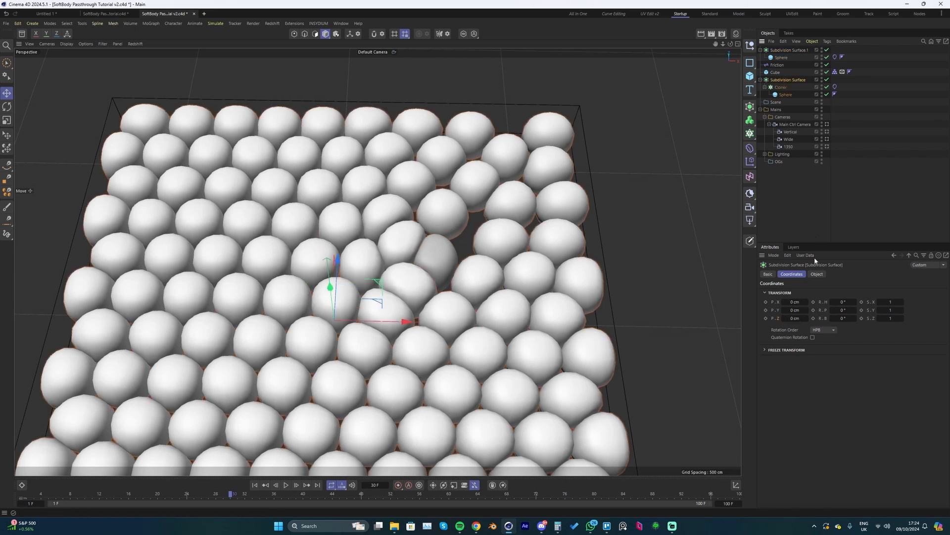
pyautogui.click(817, 274)
pyautogui.moveTo(841, 300); pyautogui.dragTo(889, 299)
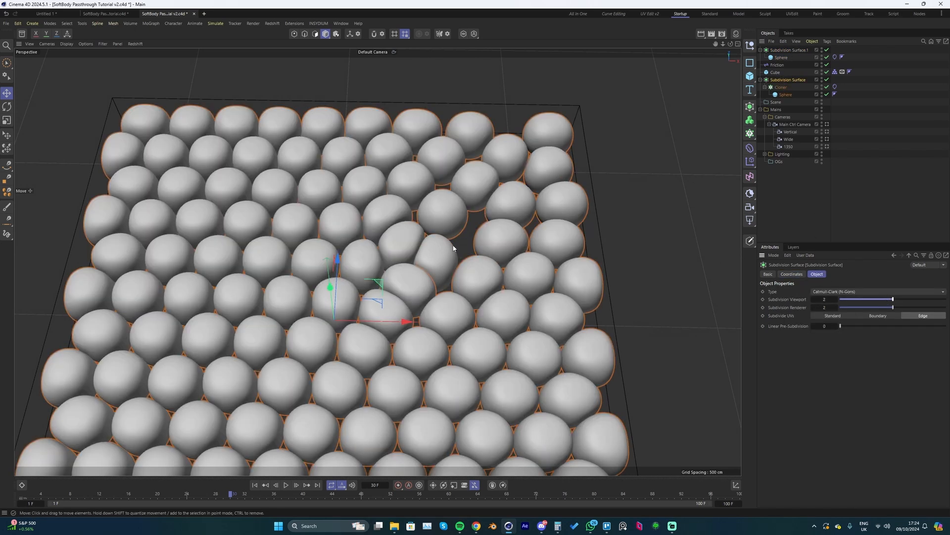
pyautogui.hotkey('shift', 'f')
pyautogui.hotkey('ctrl', 's')
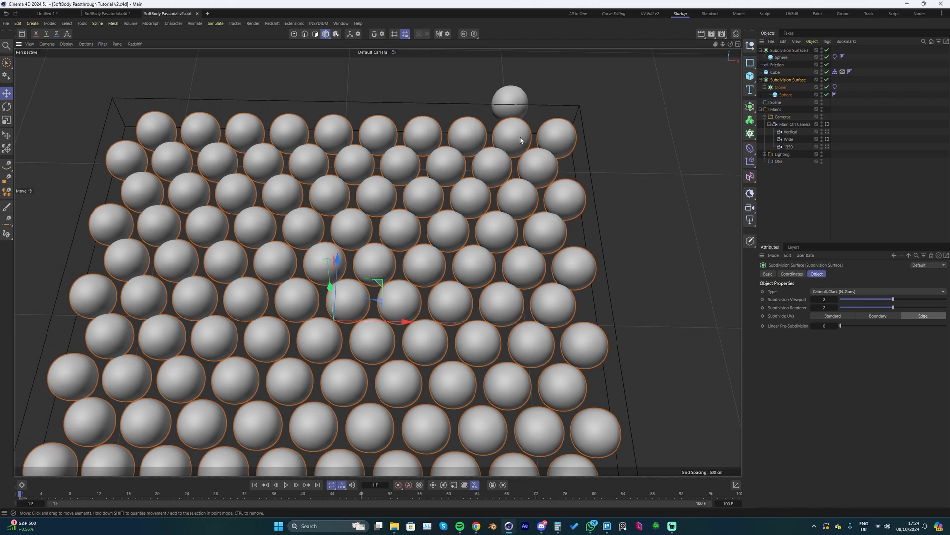
# - Create a new material in the material manager, delete the duplicate Mat.1 and select the material Mat for editing
pyautogui.hotkey('shift', 'F2')
pyautogui.click(698, 56)
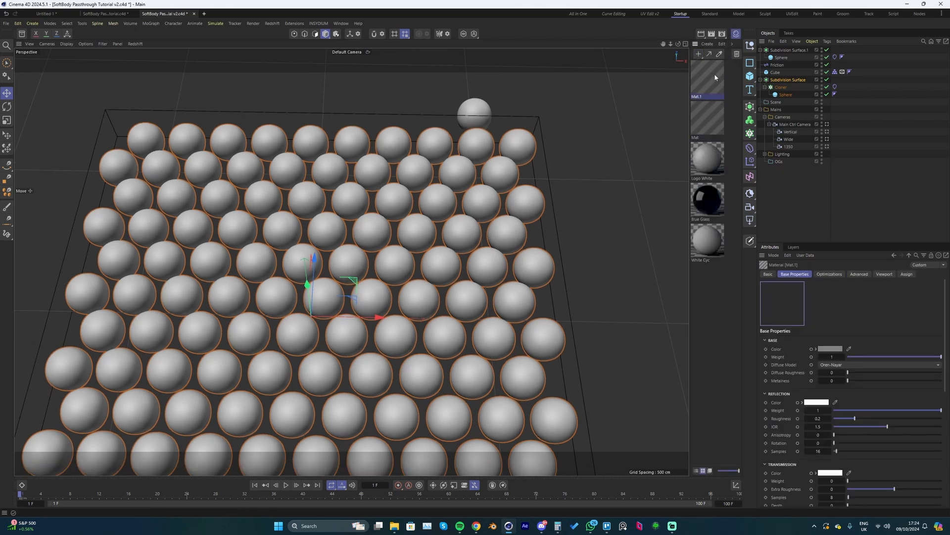
pyautogui.press('Delete')
pyautogui.click(709, 76)
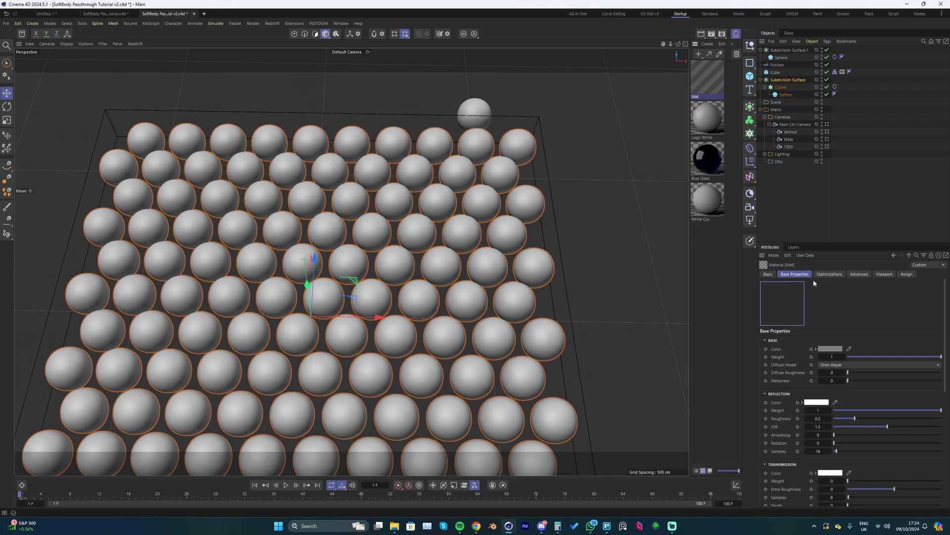
# - Set the material's base color to a saturated blue with hue 216° and raise its reflection roughness to about 0.964
pyautogui.click(830, 348)
pyautogui.moveTo(869, 420); pyautogui.dragTo(879, 420)
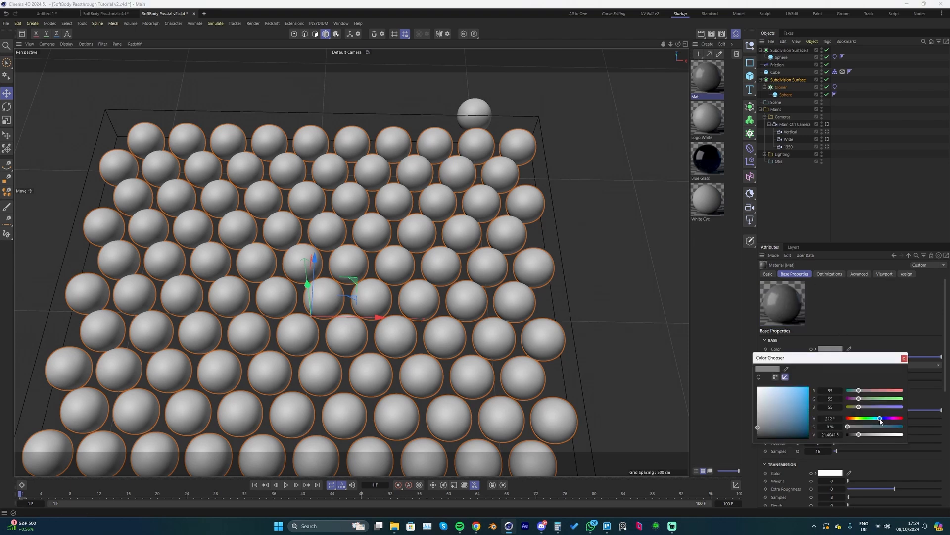
pyautogui.moveTo(794, 398); pyautogui.dragTo(814, 387)
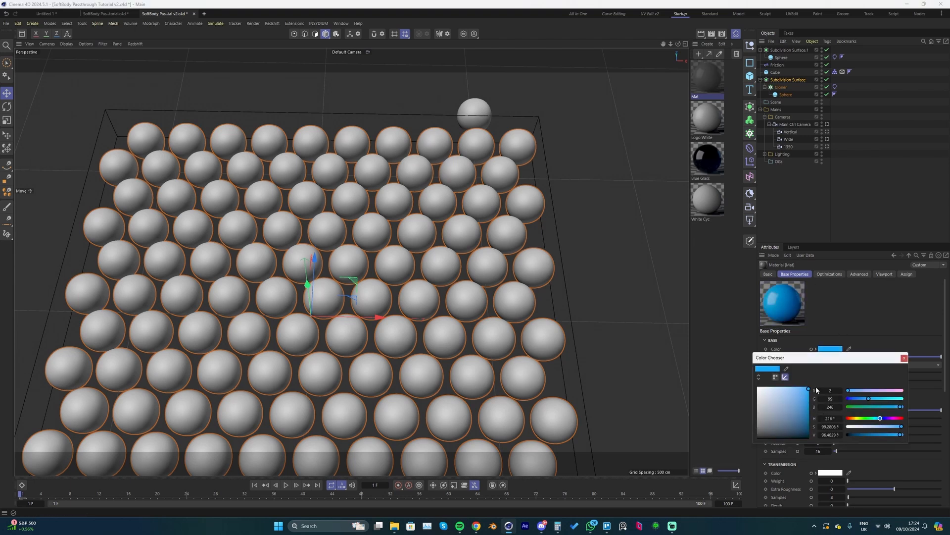
pyautogui.click(904, 358)
pyautogui.click(889, 418)
pyautogui.moveTo(935, 416); pyautogui.dragTo(937, 418)
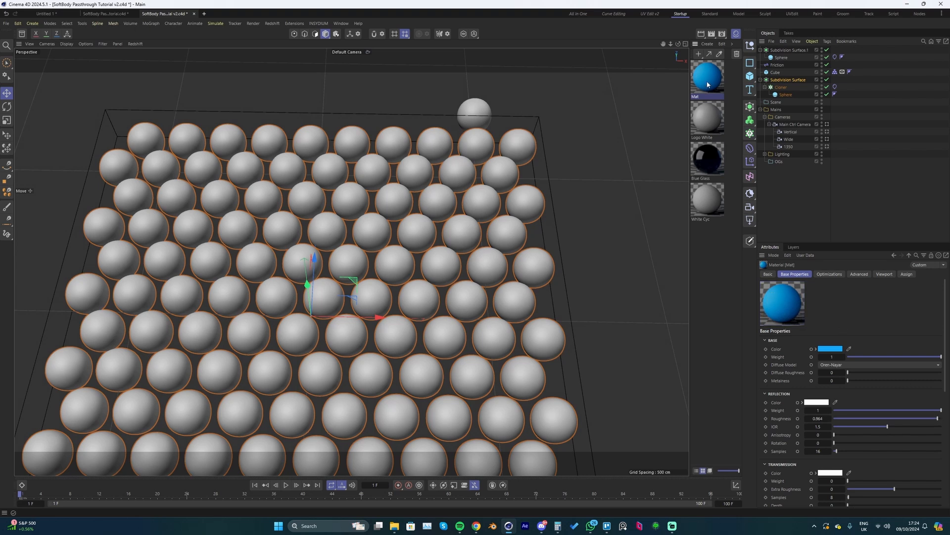
# - Duplicate the blue material and change the copy's base color to orange with hue 19°
pyautogui.hotkey('ctrl', 'v')
pyautogui.click(830, 348)
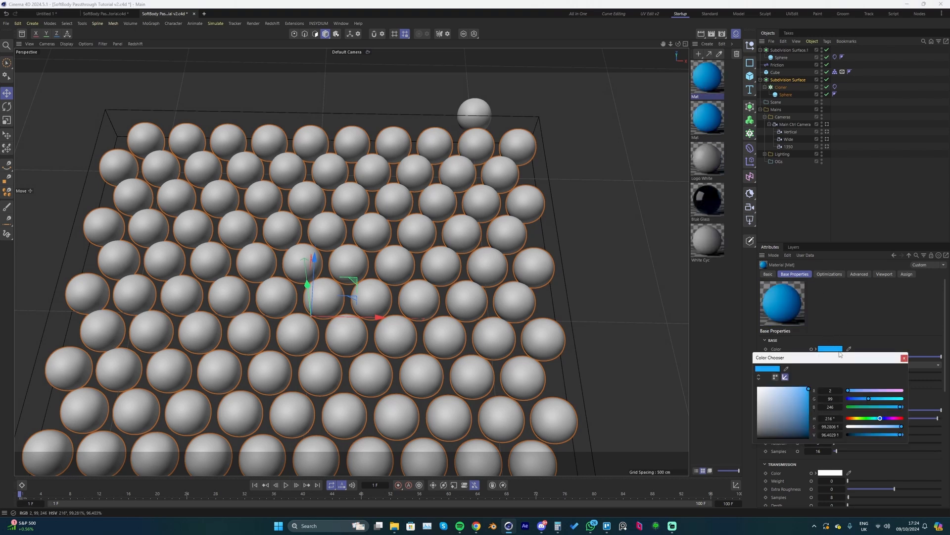
pyautogui.moveTo(876, 418); pyautogui.dragTo(851, 423)
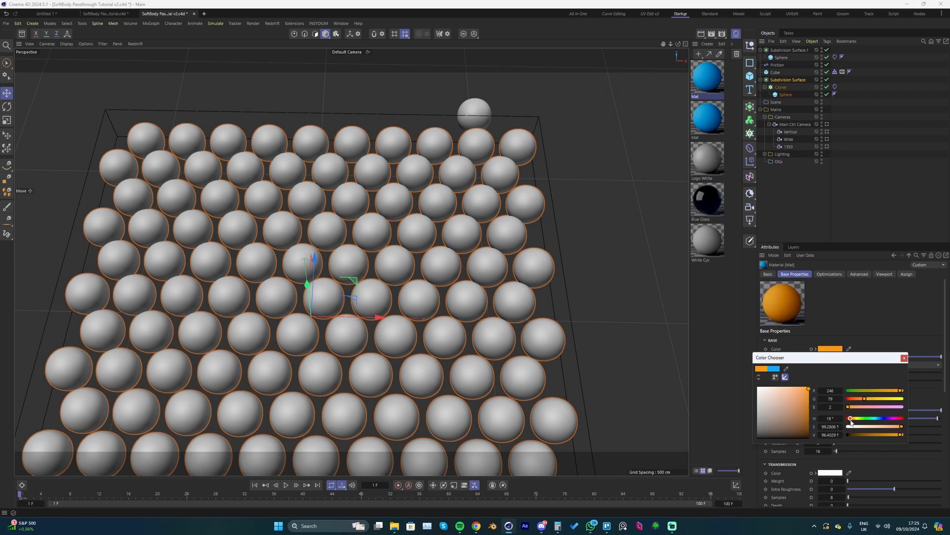
pyautogui.click(904, 357)
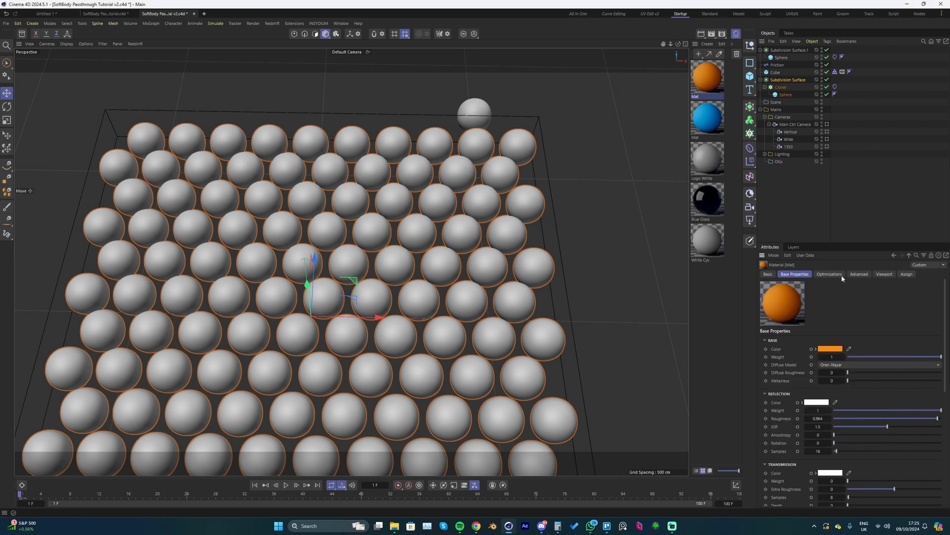
# - Apply the blue material to the Cloner and the orange material to the keyframed sphere
pyautogui.click(704, 125)
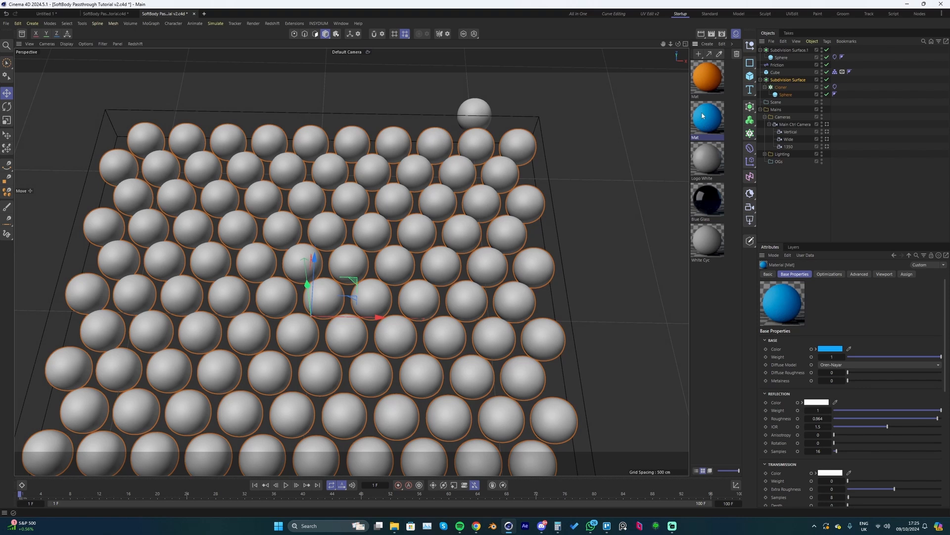
pyautogui.moveTo(785, 91); pyautogui.dragTo(785, 88)
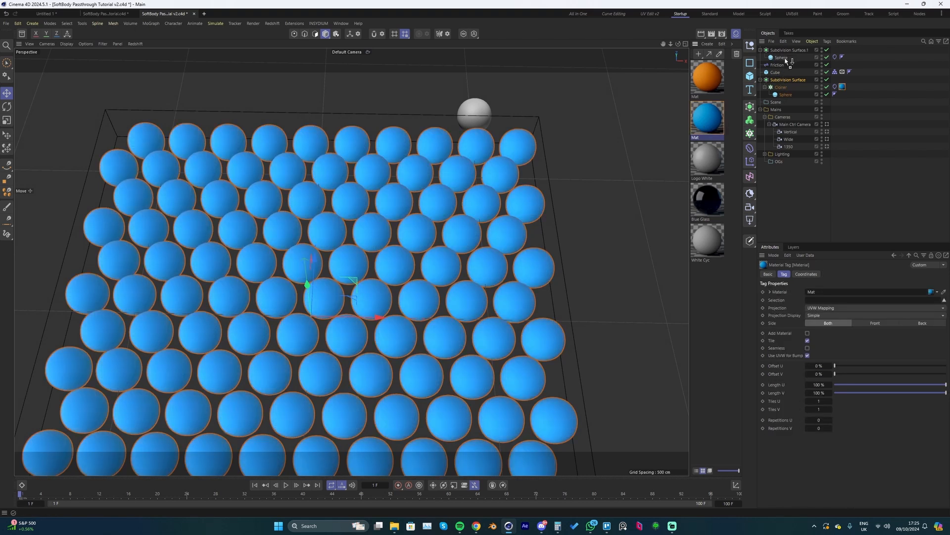
pyautogui.moveTo(787, 60); pyautogui.dragTo(786, 58)
# - Play the simulation, watch it through the Main Ctrl Camera, and return to the first frame
pyautogui.press('F8')
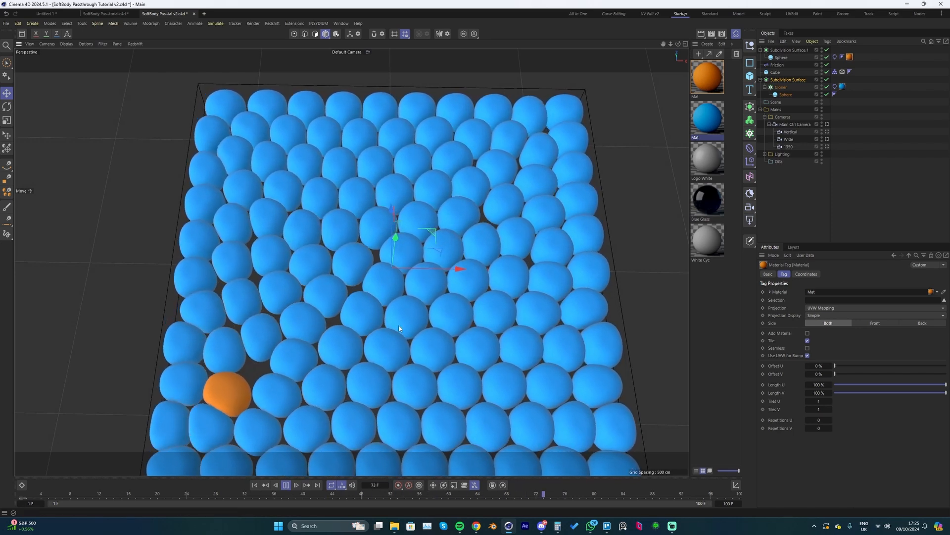
pyautogui.click(368, 52)
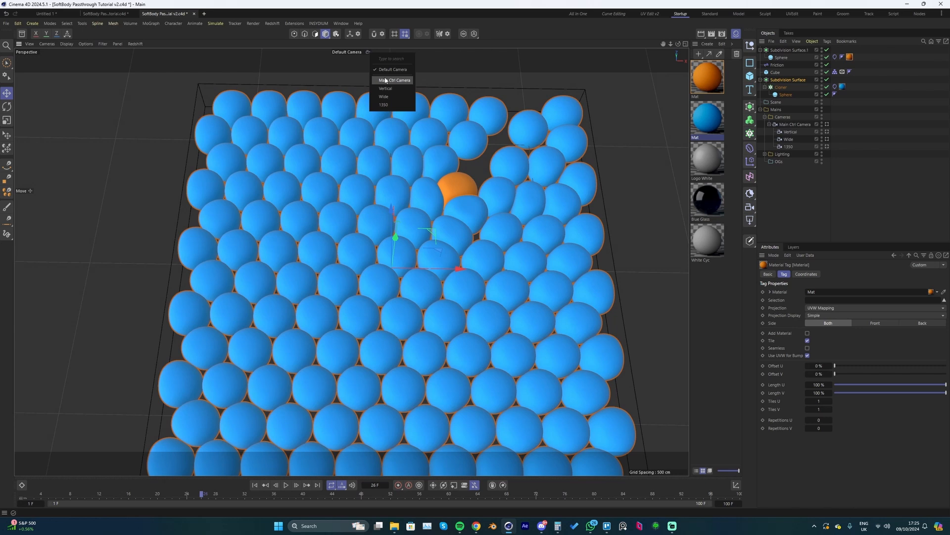
pyautogui.click(385, 80)
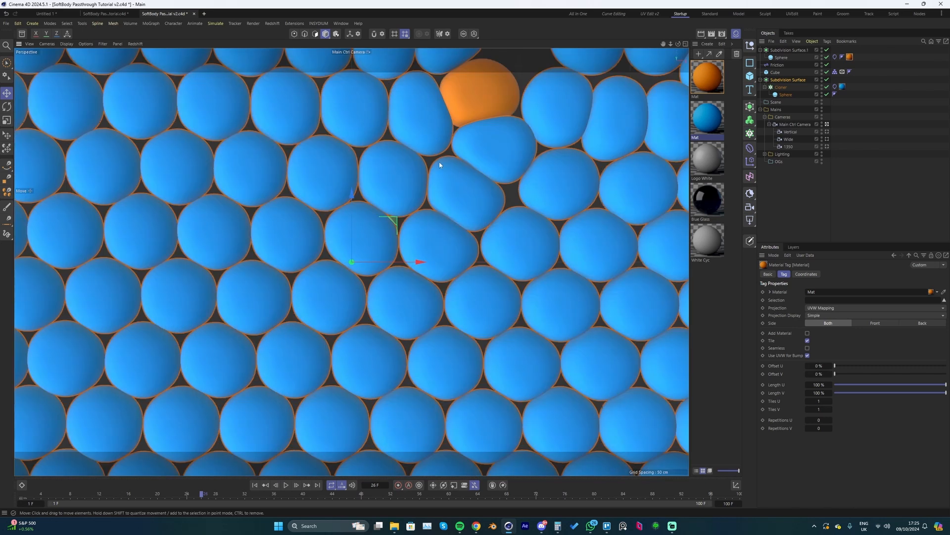
pyautogui.press('F8')
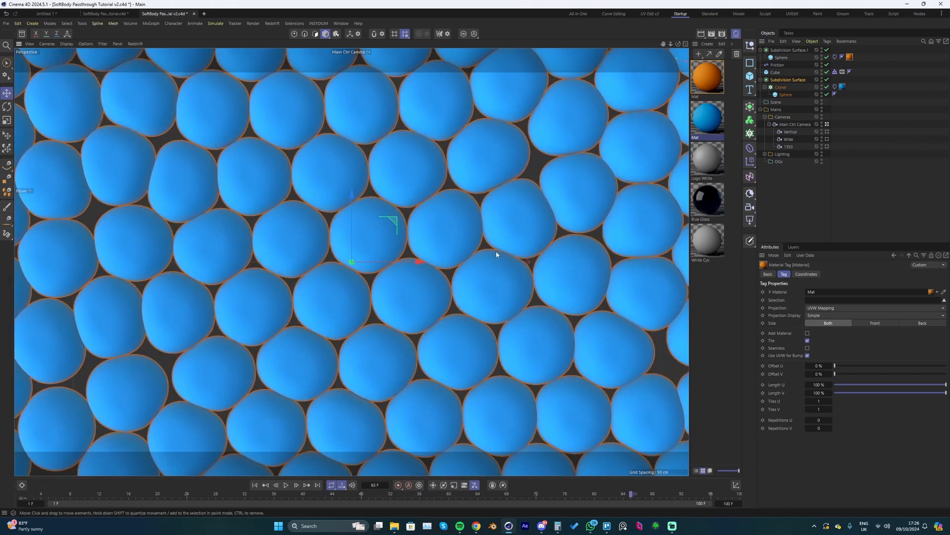
pyautogui.hotkey('shift', 'f')
# - Switch the viewport back to the Default Camera and add a Plane object to the scene
pyautogui.click(355, 52)
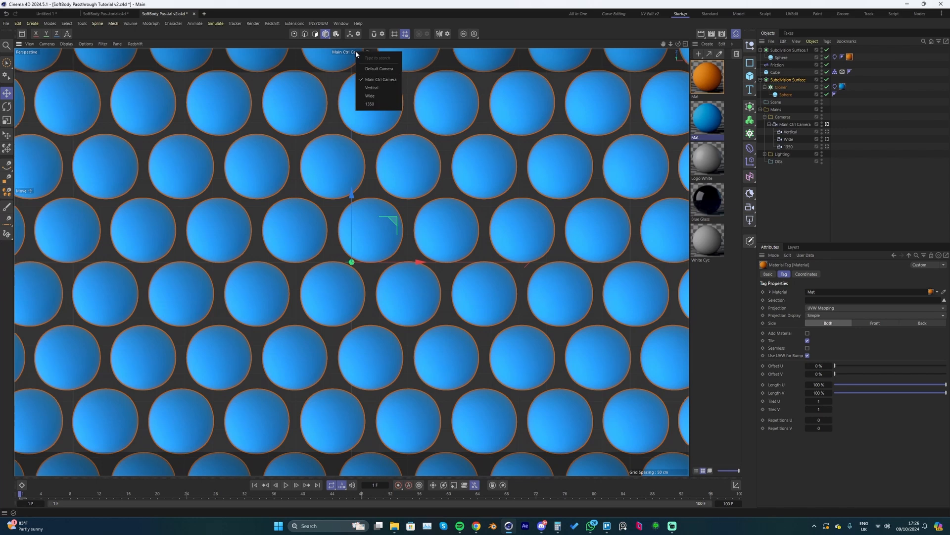
pyautogui.click(376, 71)
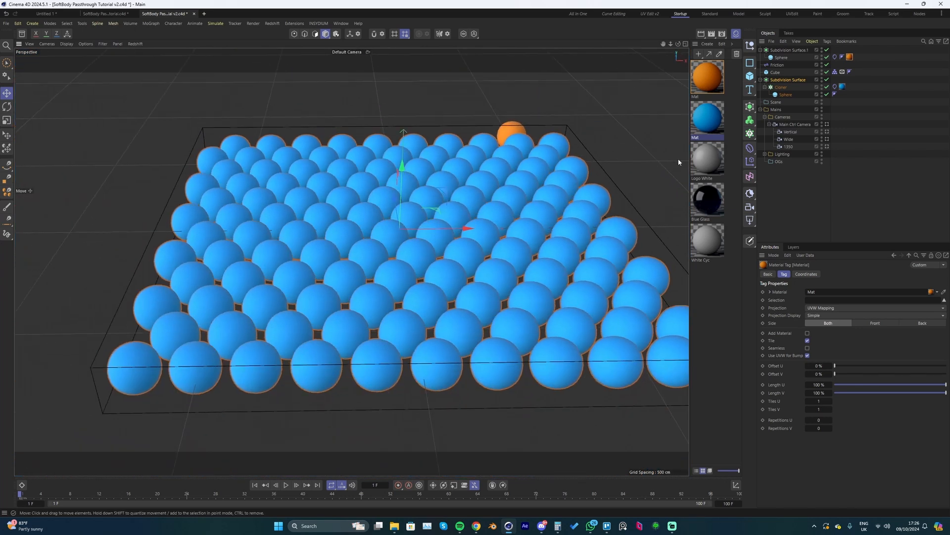
pyautogui.keyDown('alt'); pyautogui.moveTo(678, 162); pyautogui.dragTo(593, 180); pyautogui.keyUp('alt')
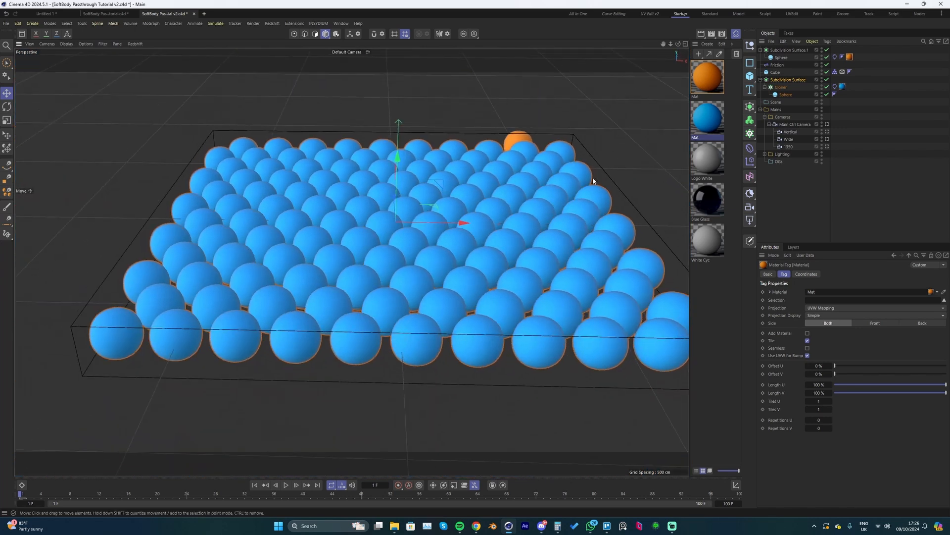
pyautogui.click(750, 77)
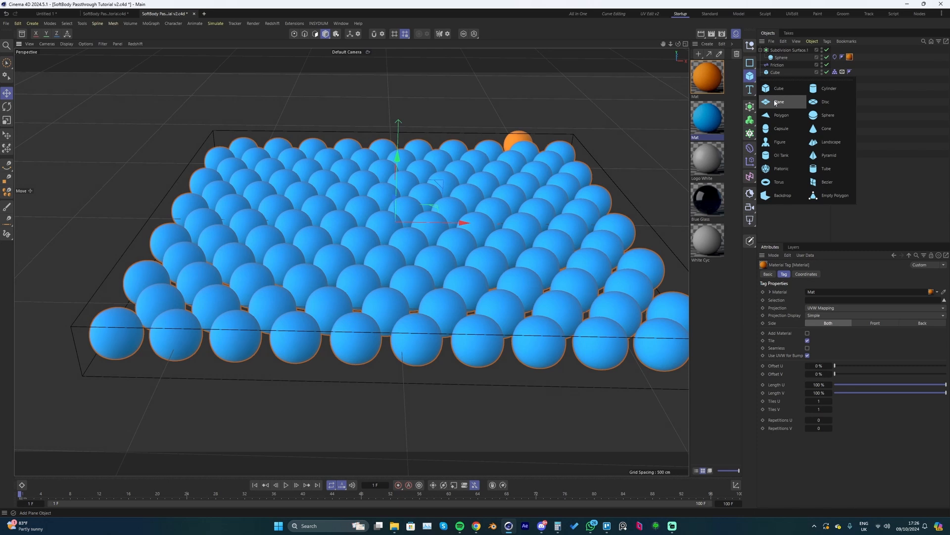
pyautogui.click(776, 103)
# - Enlarge the plane under the sphere grid to about 1531 cm wide and 1593 cm high
pyautogui.keyDown('alt'); pyautogui.moveTo(420, 295); pyautogui.dragTo(398, 227); pyautogui.keyUp('alt')
pyautogui.moveTo(456, 291); pyautogui.dragTo(571, 298)
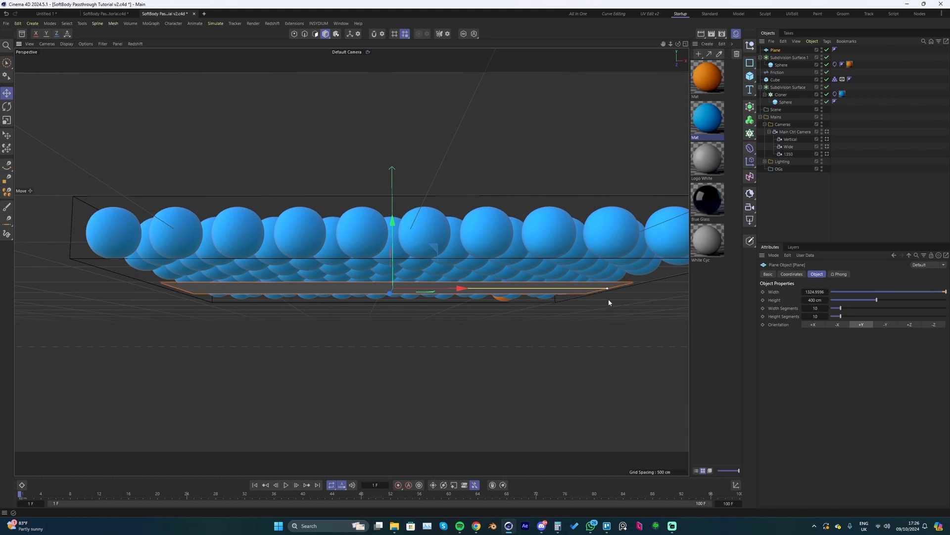
pyautogui.keyDown('alt'); pyautogui.moveTo(493, 292); pyautogui.dragTo(454, 270); pyautogui.keyUp('alt')
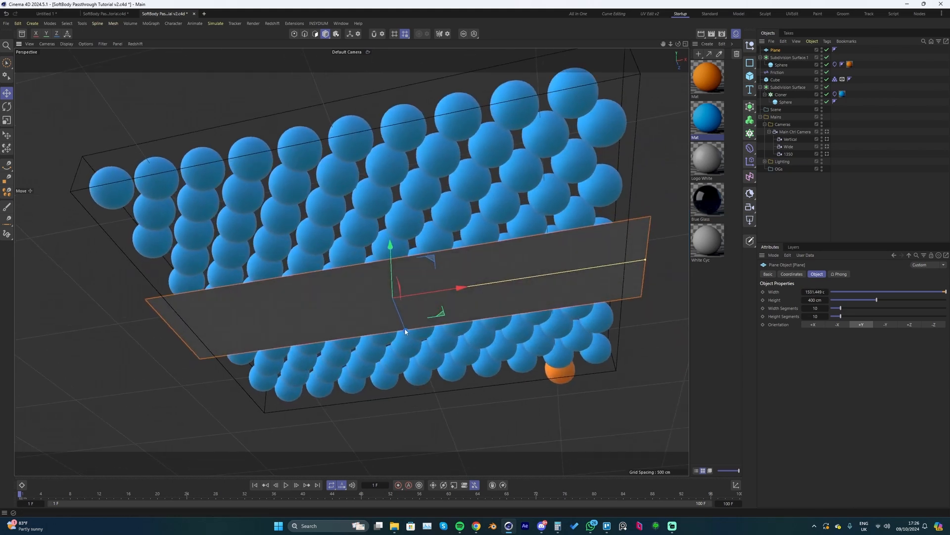
pyautogui.moveTo(405, 329); pyautogui.dragTo(441, 403)
pyautogui.keyDown('alt'); pyautogui.moveTo(369, 254); pyautogui.dragTo(374, 386); pyautogui.keyUp('alt')
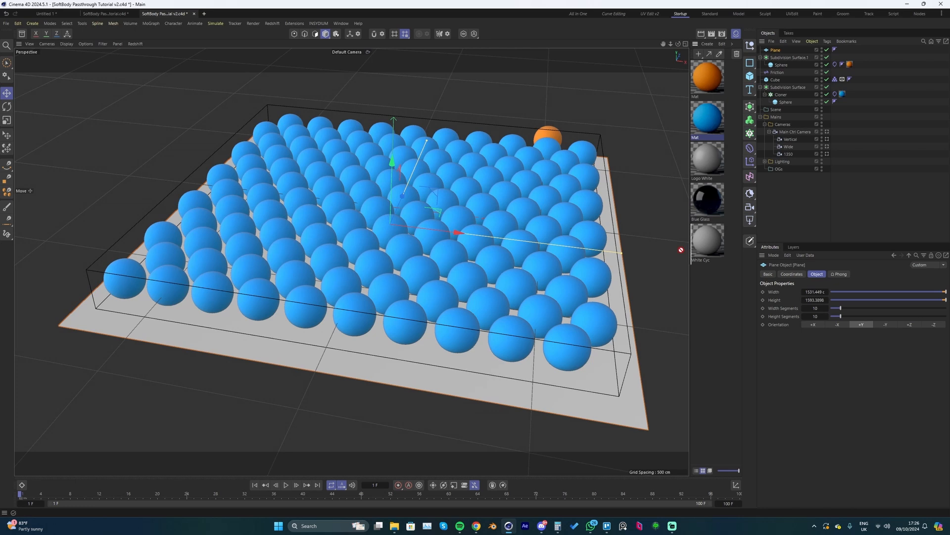
# - Apply the blue material to the plane beneath the spheres
pyautogui.moveTo(681, 250); pyautogui.dragTo(611, 400)
pyautogui.keyDown('alt'); pyautogui.moveTo(456, 225); pyautogui.dragTo(423, 257); pyautogui.keyUp('alt')
pyautogui.click(352, 53)
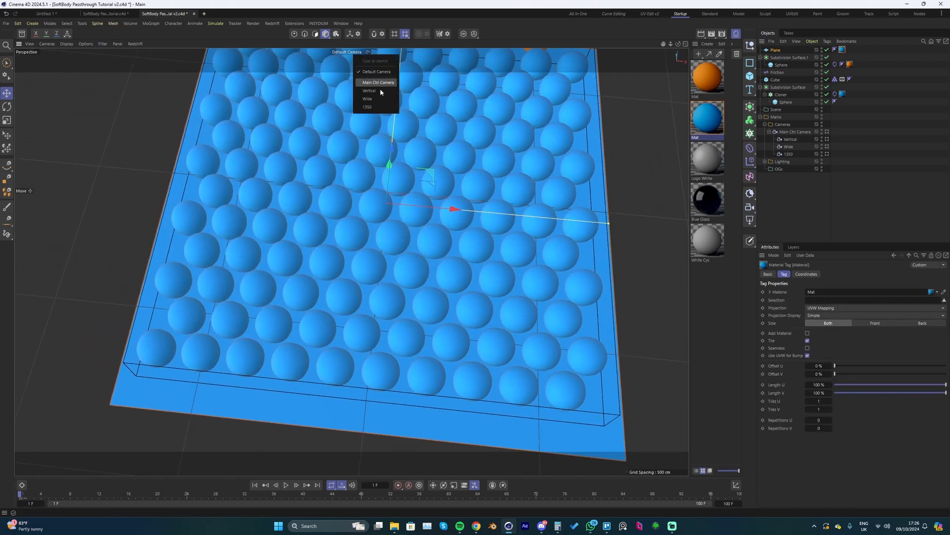
pyautogui.press('Escape')
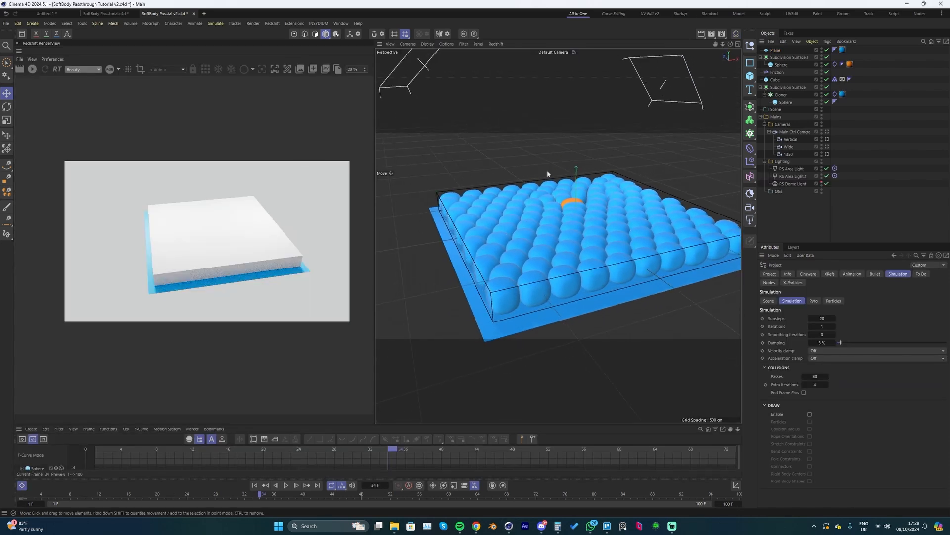
# - Hide the Cube collider in the viewport and render, and examine the render preview through the Main Ctrl Camera
pyautogui.click(775, 79)
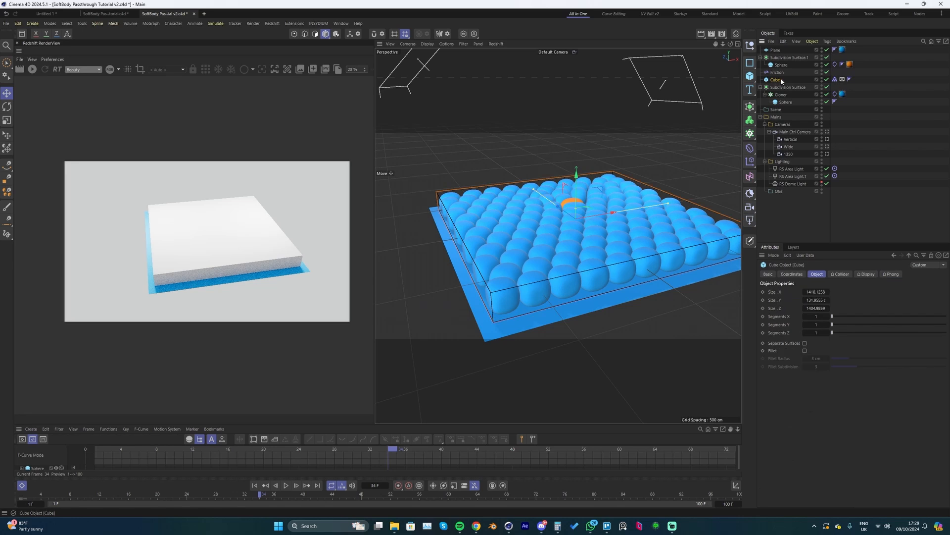
pyautogui.click(823, 79)
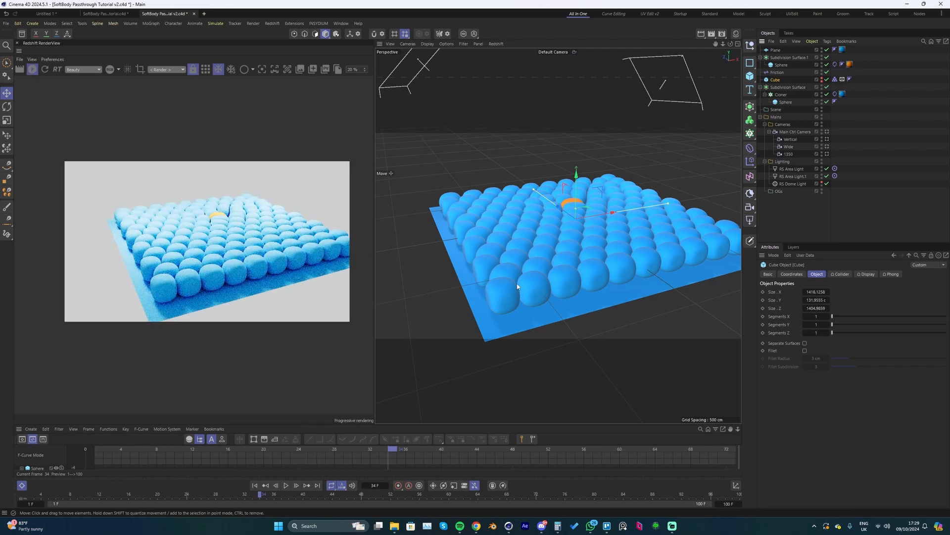
pyautogui.keyDown('alt'); pyautogui.moveTo(517, 286); pyautogui.dragTo(581, 119); pyautogui.keyUp('alt')
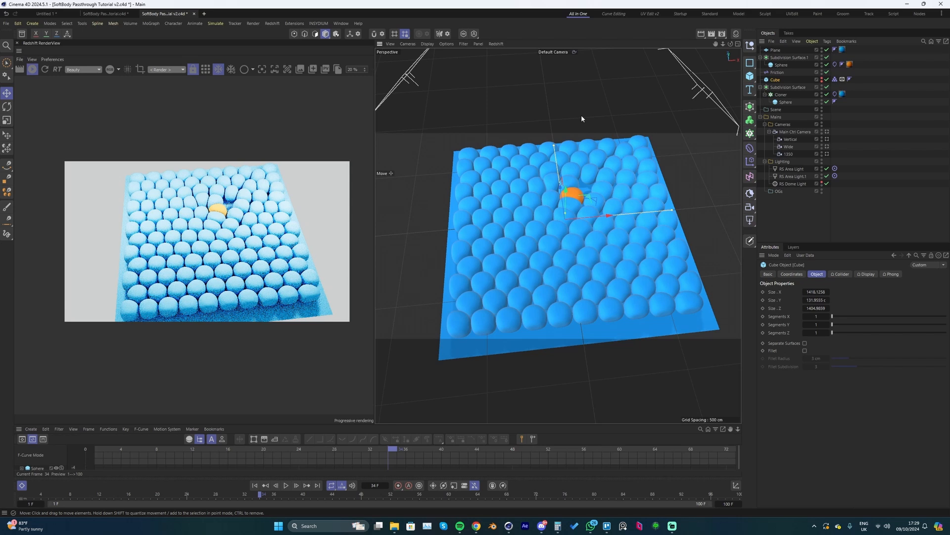
pyautogui.click(566, 52)
pyautogui.click(584, 81)
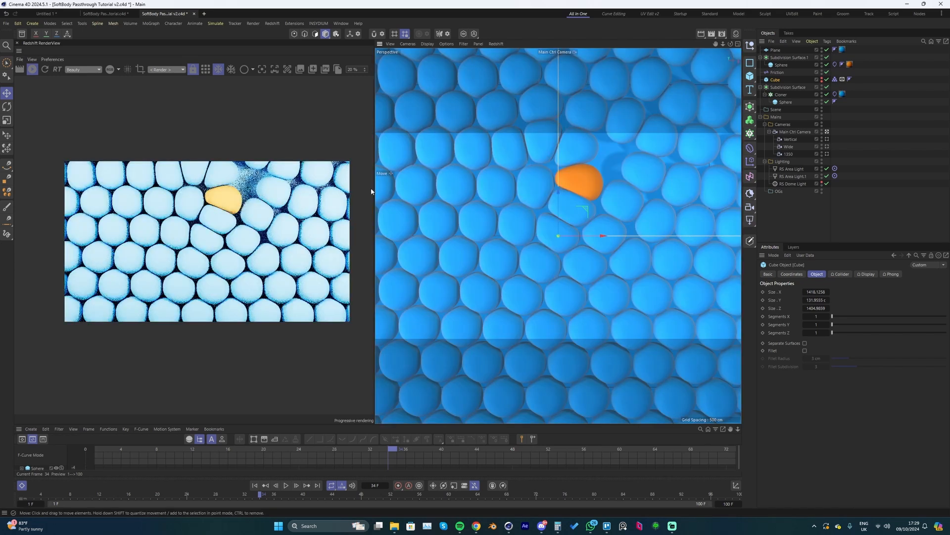
pyautogui.scroll(1, 253, 201)
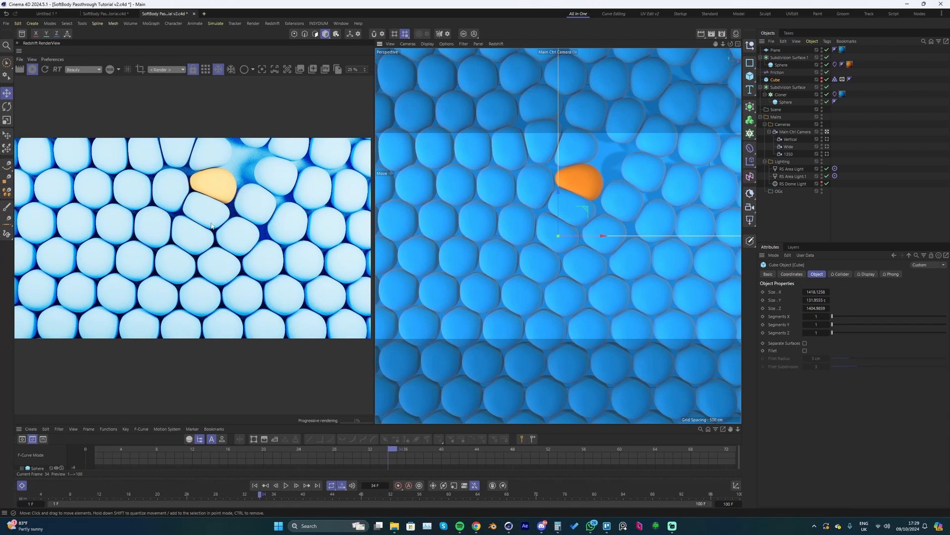
# - Lower the exposure of both RS area lights together to about -2.1 and play the simulation
pyautogui.click(792, 169)
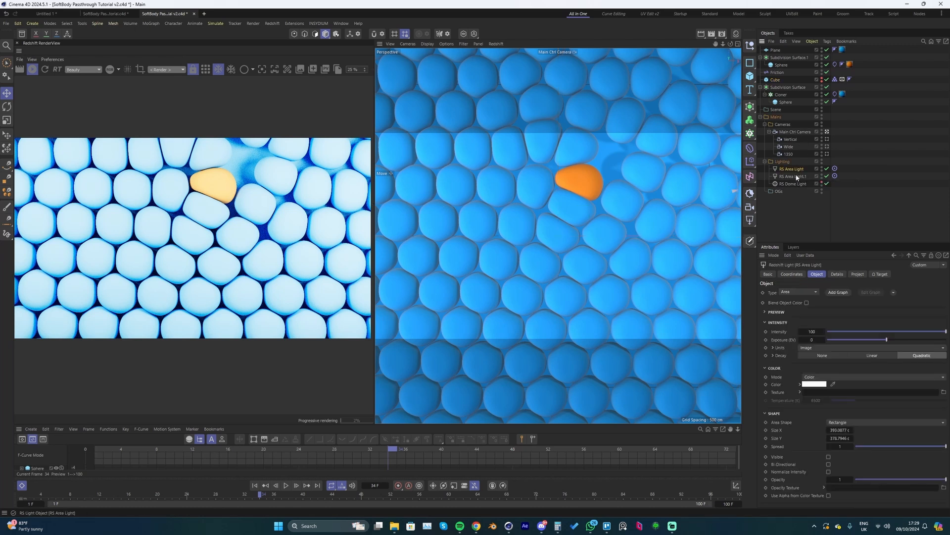
pyautogui.keyDown('ctrl'); pyautogui.click(795, 176); pyautogui.keyUp('ctrl')
pyautogui.moveTo(885, 340); pyautogui.dragTo(876, 341)
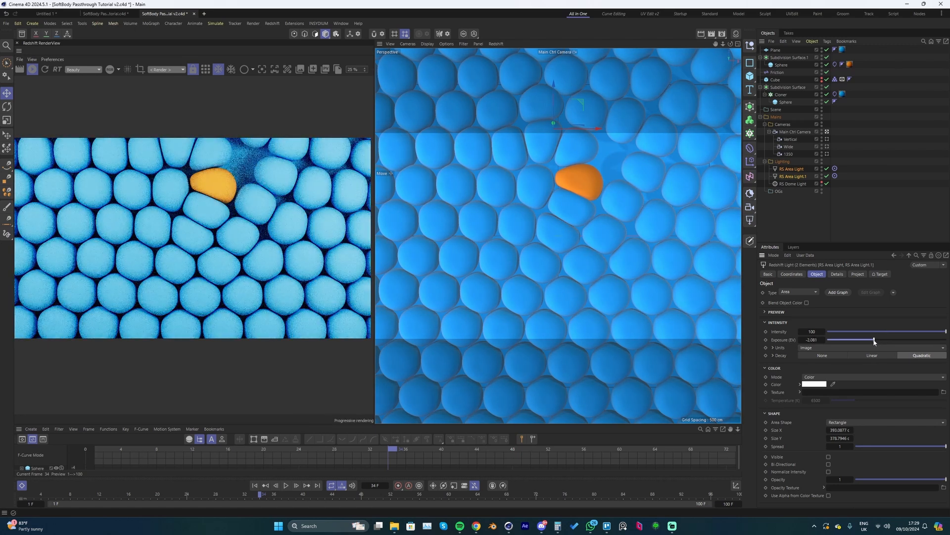
pyautogui.press('F8')
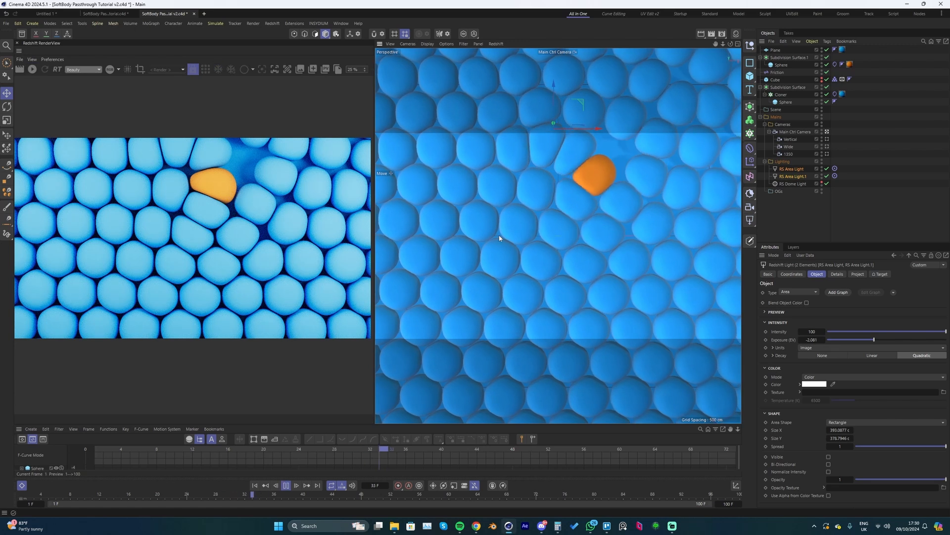